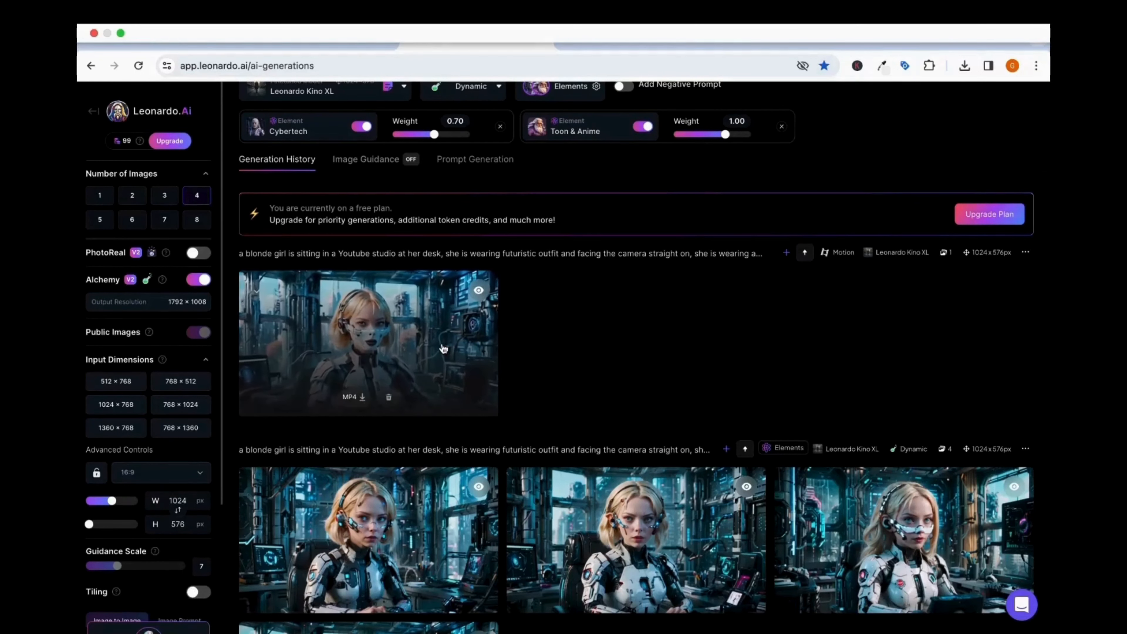
- Switch to the Canva design and remove the background from the photo of the woman on the second page
scroll(441, 346, "up", 3)
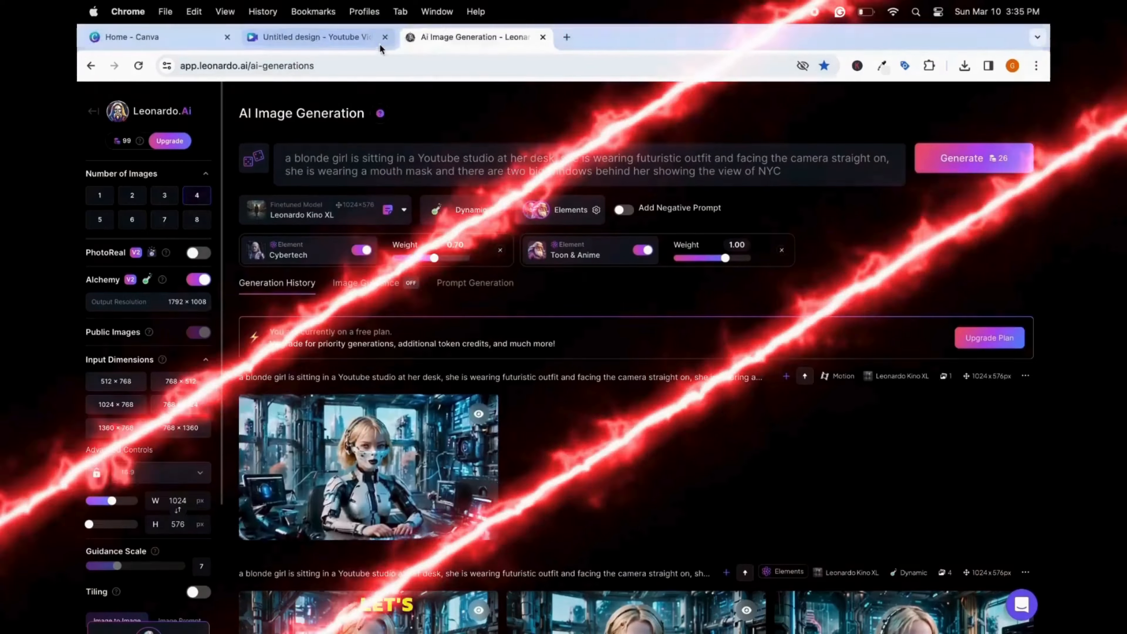
left_click(348, 37)
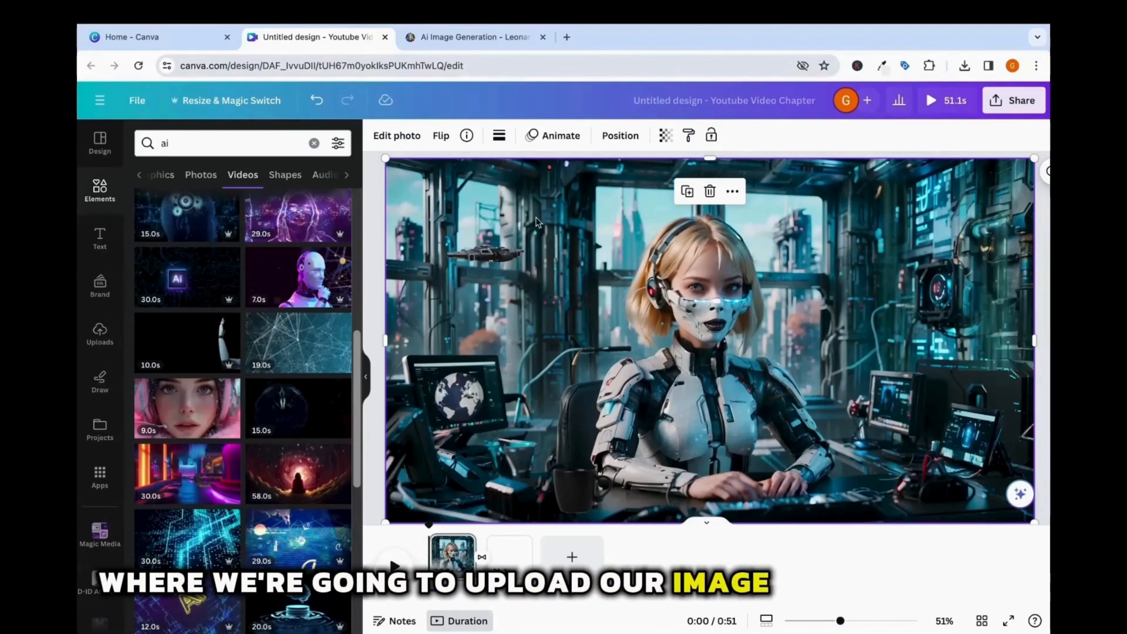
mouse_move(460, 551)
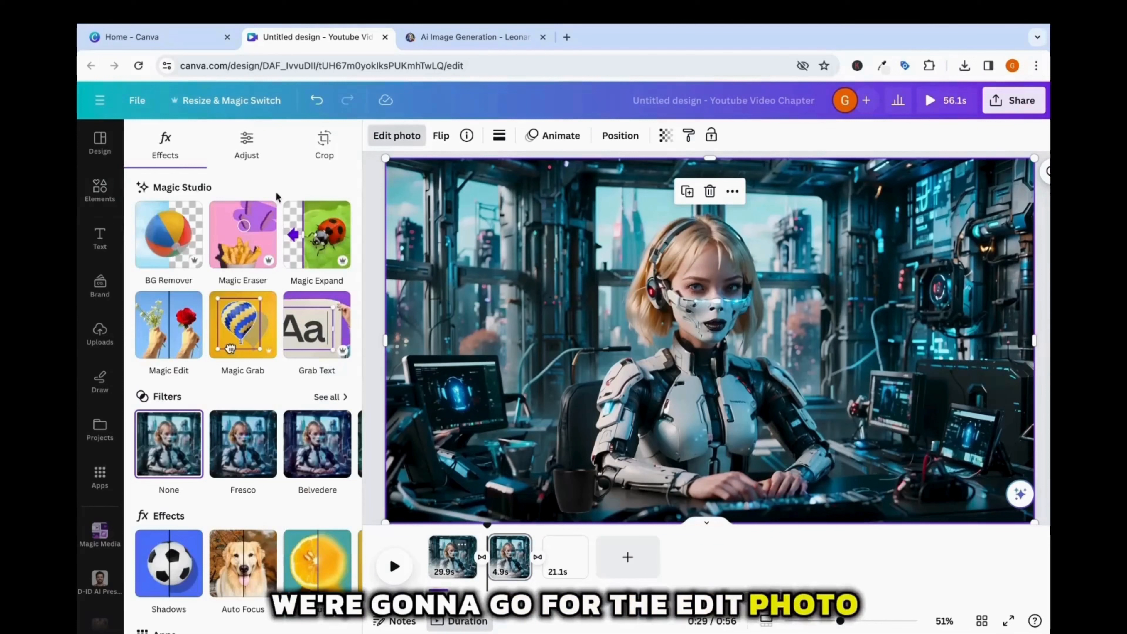
left_click(169, 235)
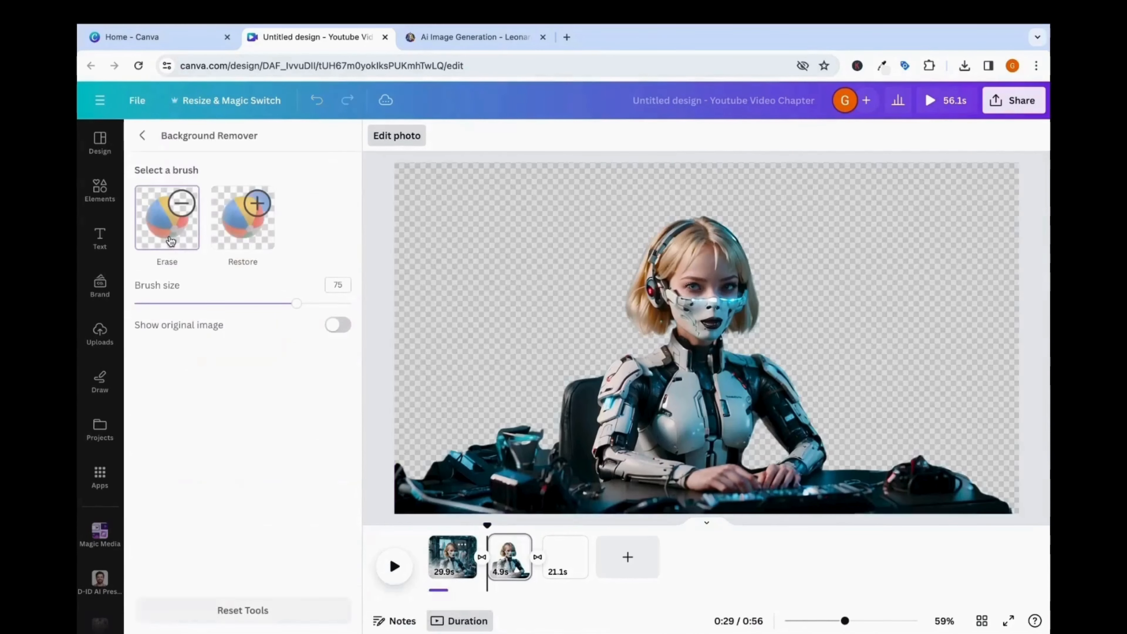
- Set the erase brush size to 97 and erase the body, desk and hair around the face mask
left_click(168, 235)
left_click_drag(296, 303, 344, 304)
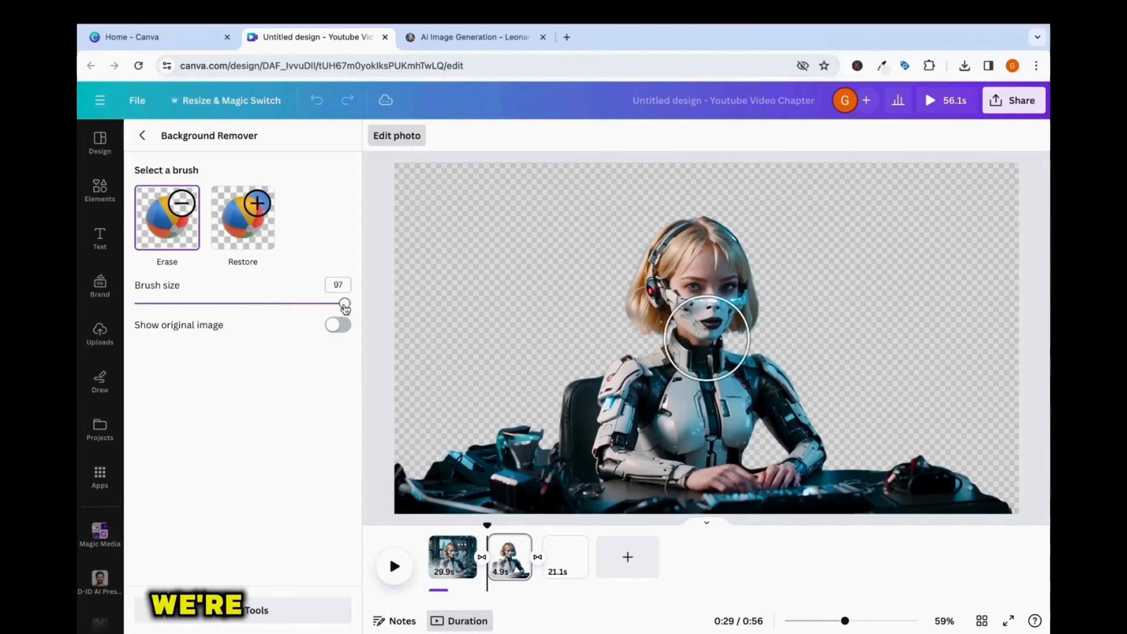
mouse_move(453, 413)
left_mouse_down()
mouse_move(438, 448)
mouse_move(597, 484)
mouse_move(578, 468)
mouse_move(589, 437)
mouse_move(821, 394)
mouse_move(676, 454)
mouse_move(606, 499)
mouse_move(892, 469)
mouse_move(945, 500)
mouse_move(843, 503)
mouse_move(873, 430)
mouse_move(785, 407)
mouse_move(756, 382)
mouse_move(655, 381)
left_mouse_up()
left_click_drag(615, 280, 672, 237)
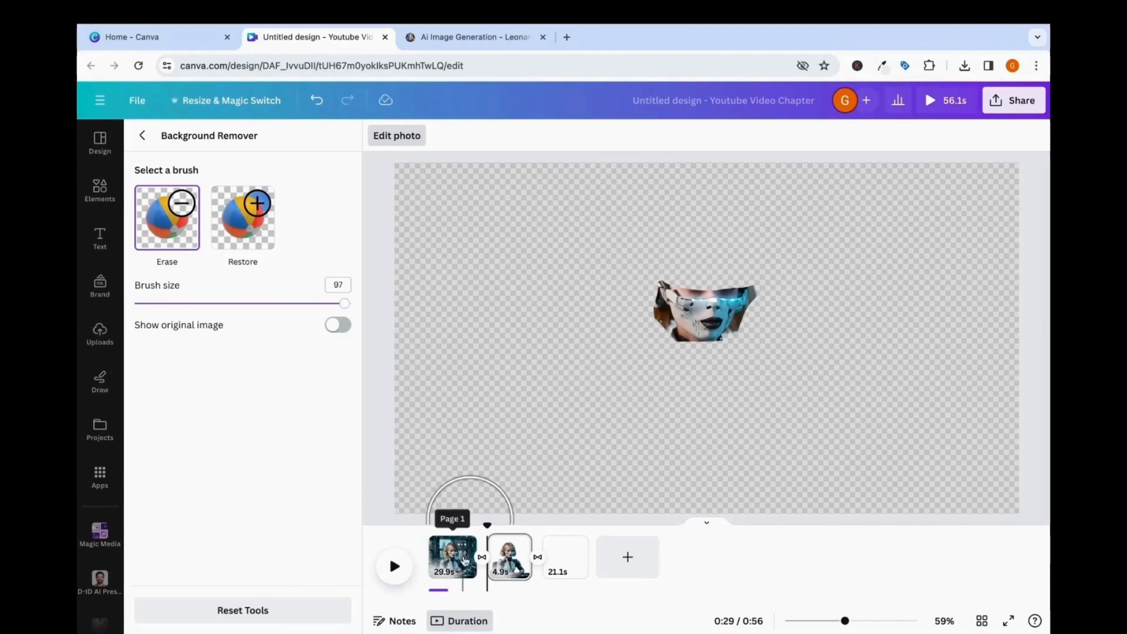
- Set the erase brush size to 26 and trim the leftover hair and neck around the mask
left_click_drag(844, 620, 871, 621)
left_click(895, 620)
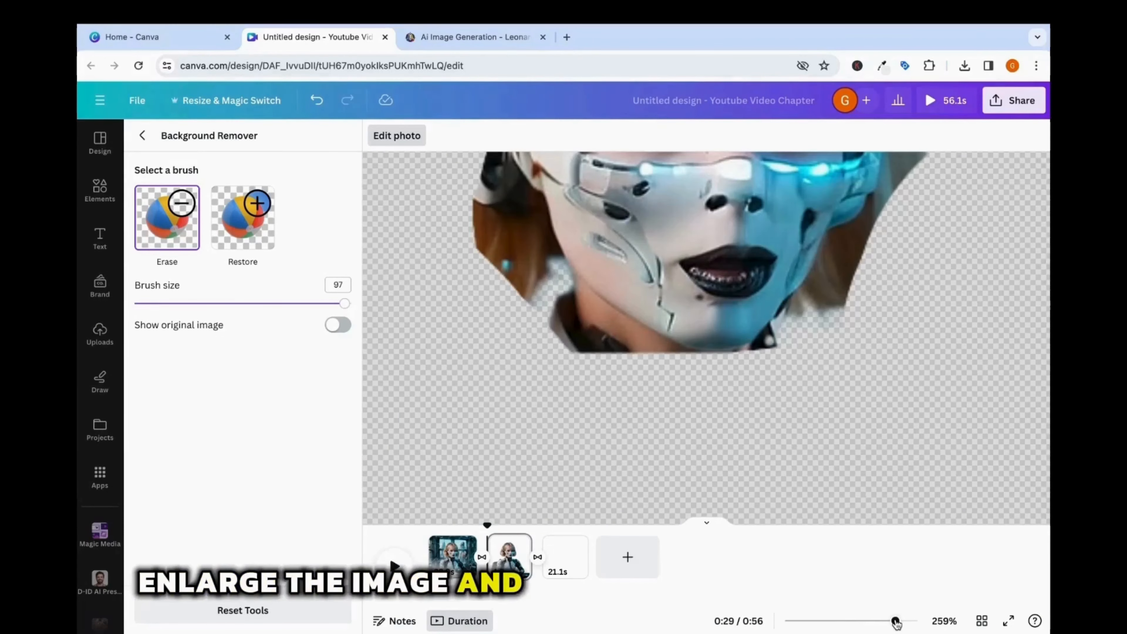
left_click_drag(344, 304, 189, 304)
mouse_move(511, 277)
left_mouse_down()
mouse_move(487, 231)
mouse_move(538, 324)
mouse_move(638, 386)
mouse_move(762, 379)
mouse_move(862, 347)
mouse_move(817, 369)
mouse_move(845, 317)
left_mouse_up()
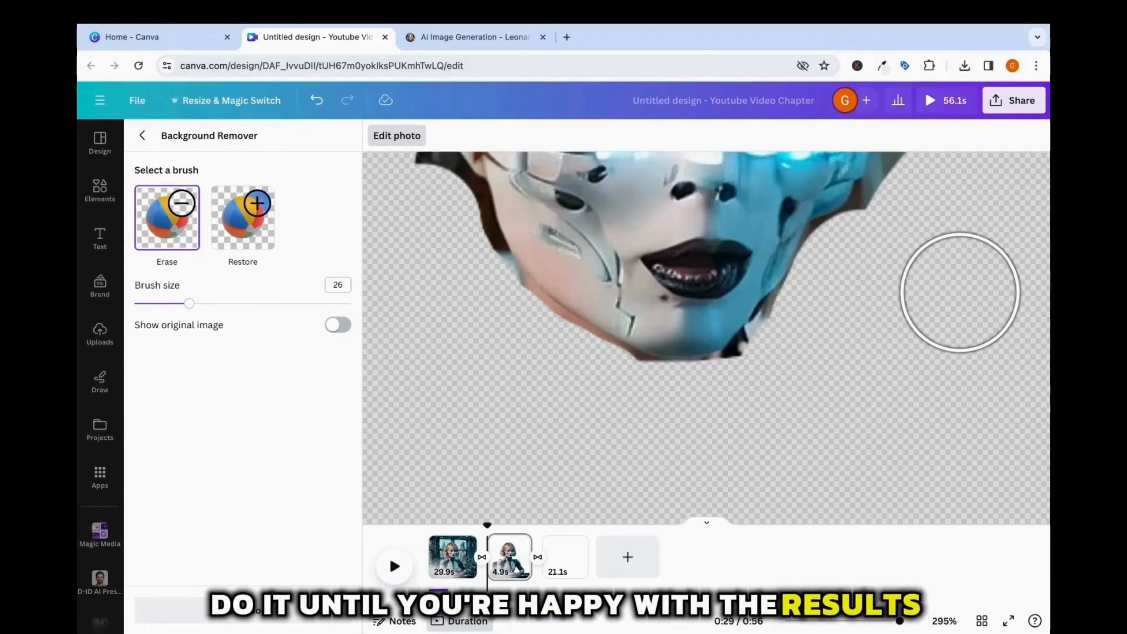
scroll(950, 287, "down", 5, "ctrl")
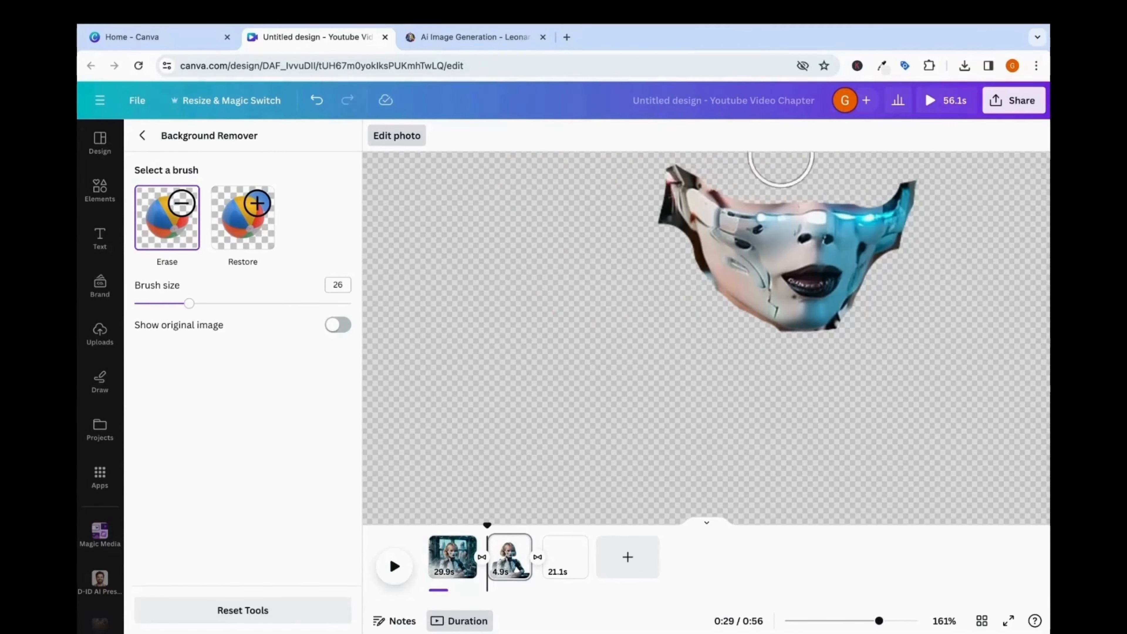
- Refine the mask's outline with smaller erase brushes, sizes 11 and 4
left_click(895, 622)
scroll(964, 361, "down", 2, "ctrl")
scroll(787, 361, "up", 3, "ctrl")
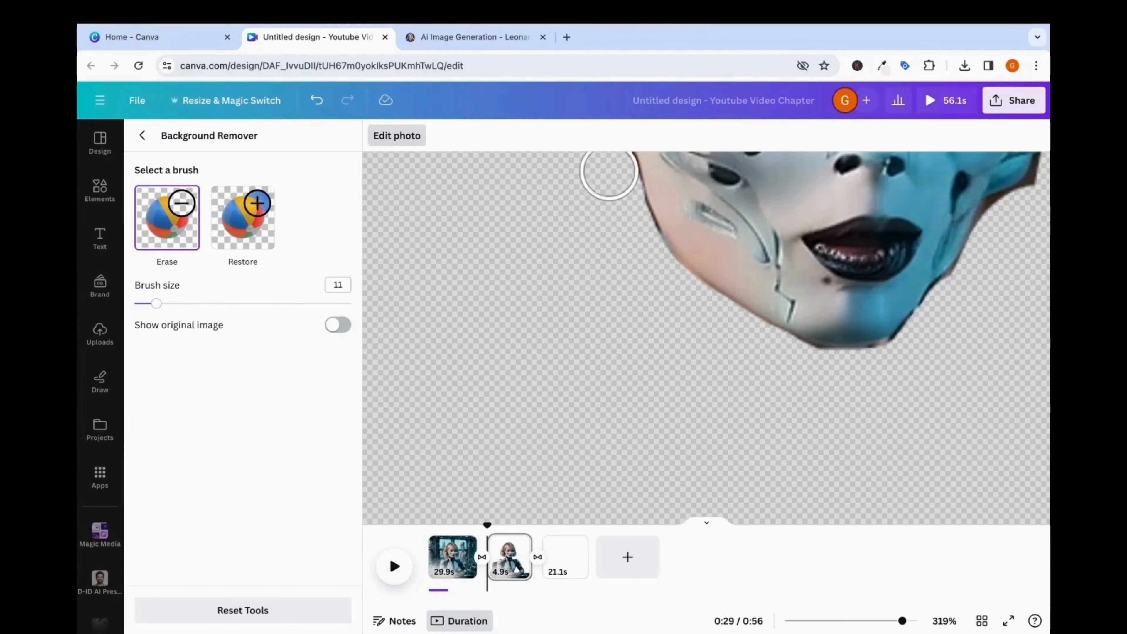
left_click_drag(900, 620, 882, 621)
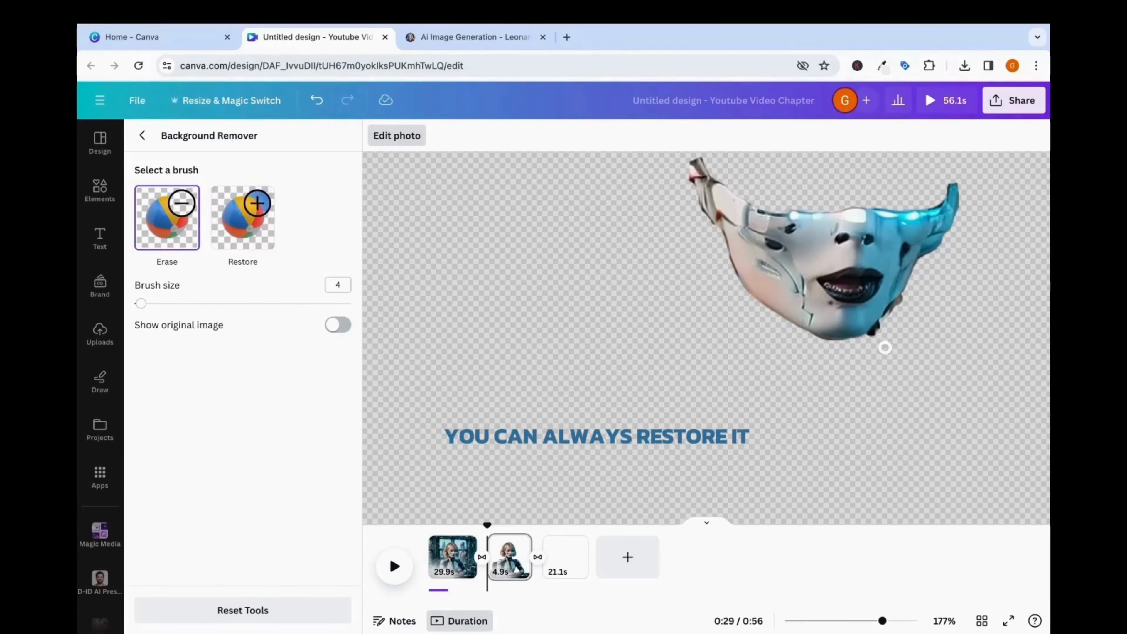
- Set the erase brush size to 3 and clean up the remaining edges along the mask's cheeks and chin
left_click_drag(882, 621, 899, 620)
left_click_drag(141, 304, 139, 304)
left_click_drag(948, 276, 921, 311)
mouse_move(648, 174)
left_mouse_down()
mouse_move(702, 283)
mouse_move(737, 310)
mouse_move(793, 341)
mouse_move(924, 327)
left_mouse_up()
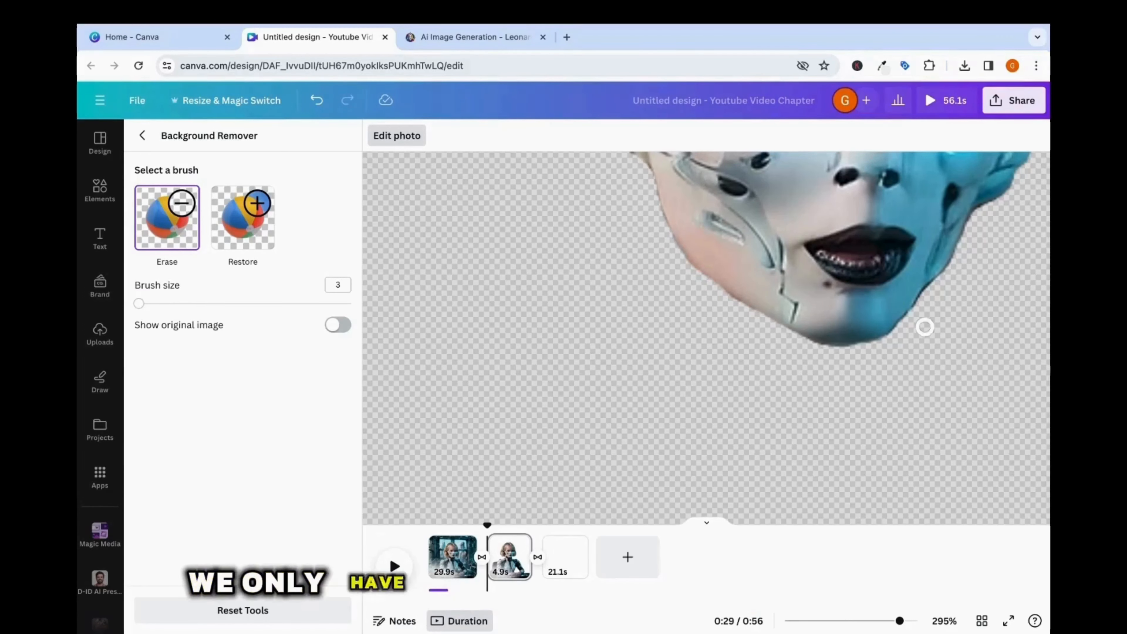
left_click_drag(899, 620, 845, 620)
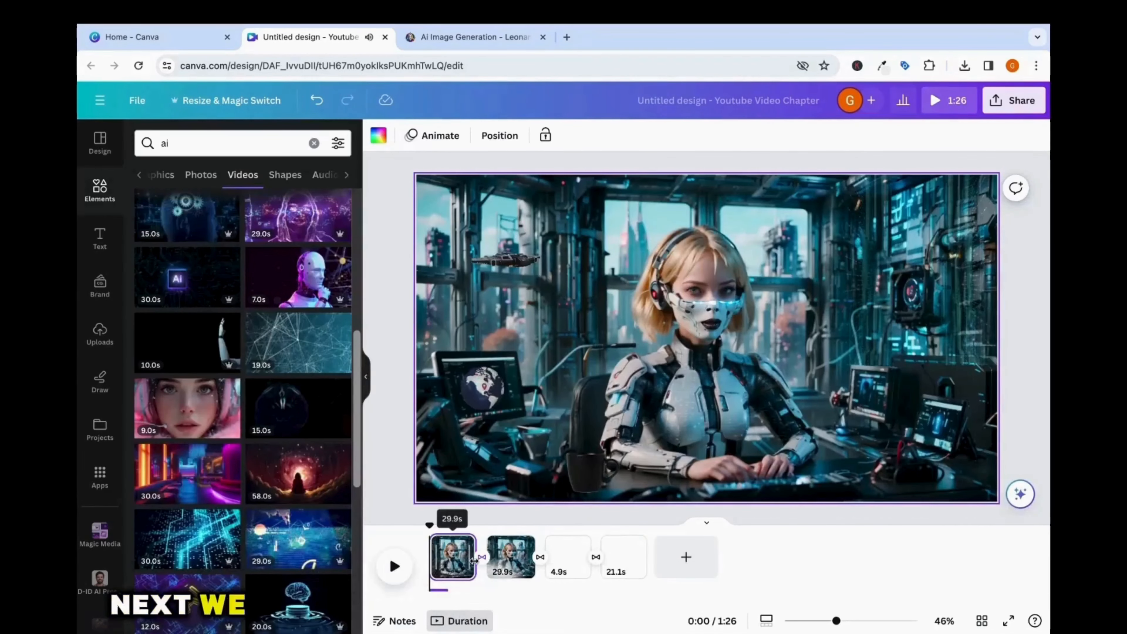
- Shorten the first video page to 0.1 seconds and trim down the second video page as well
left_click_drag(478, 559, 434, 558)
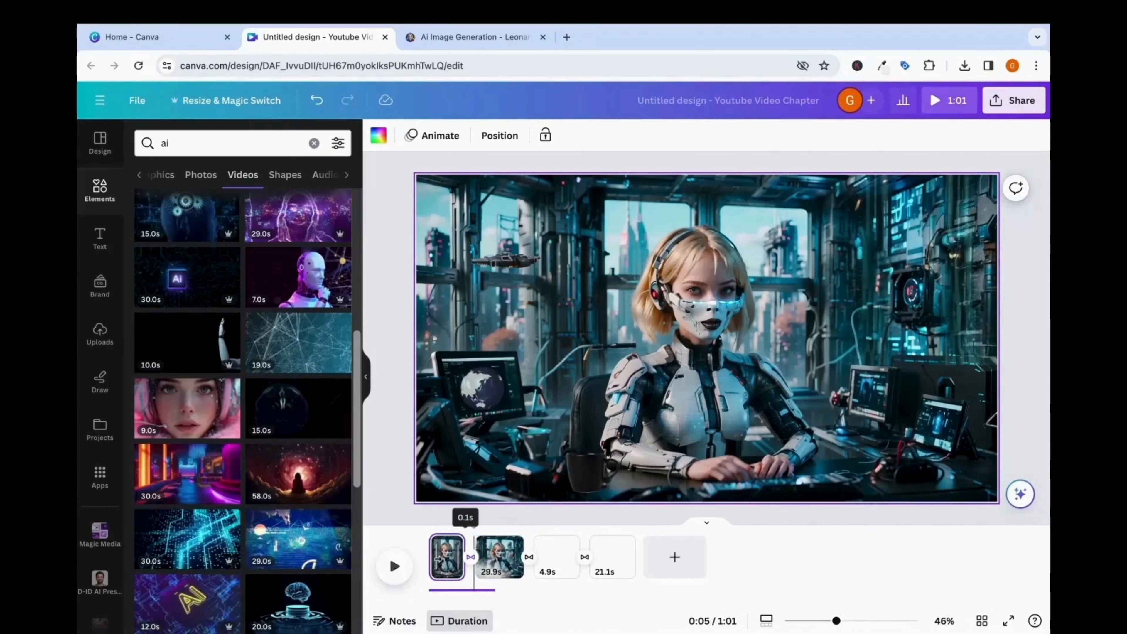
left_click(499, 557)
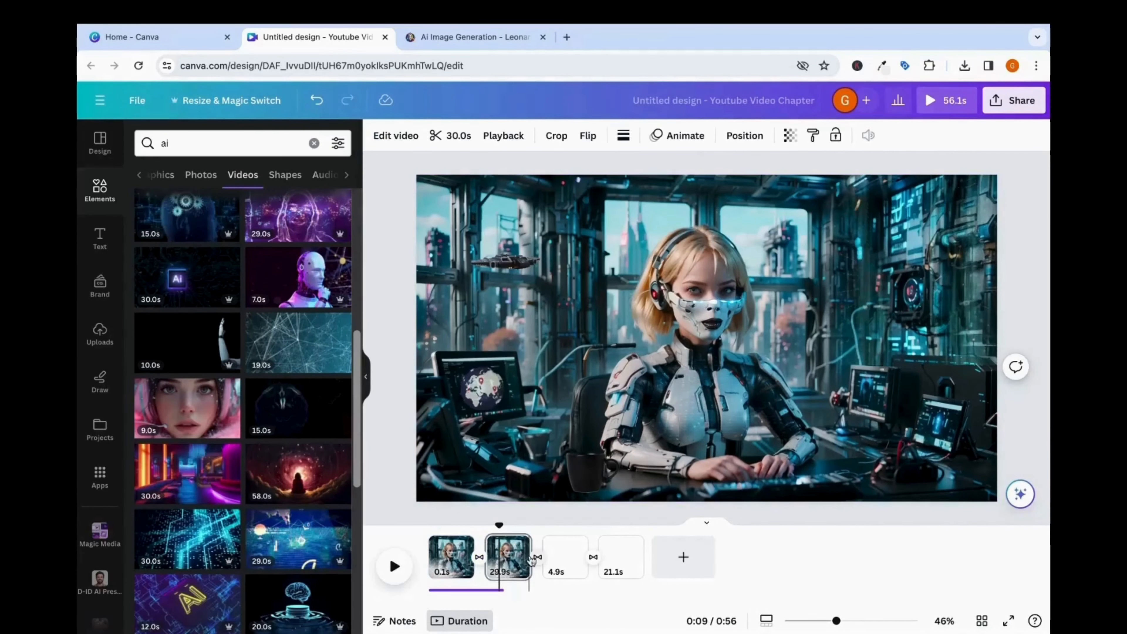
left_click_drag(528, 557, 488, 557)
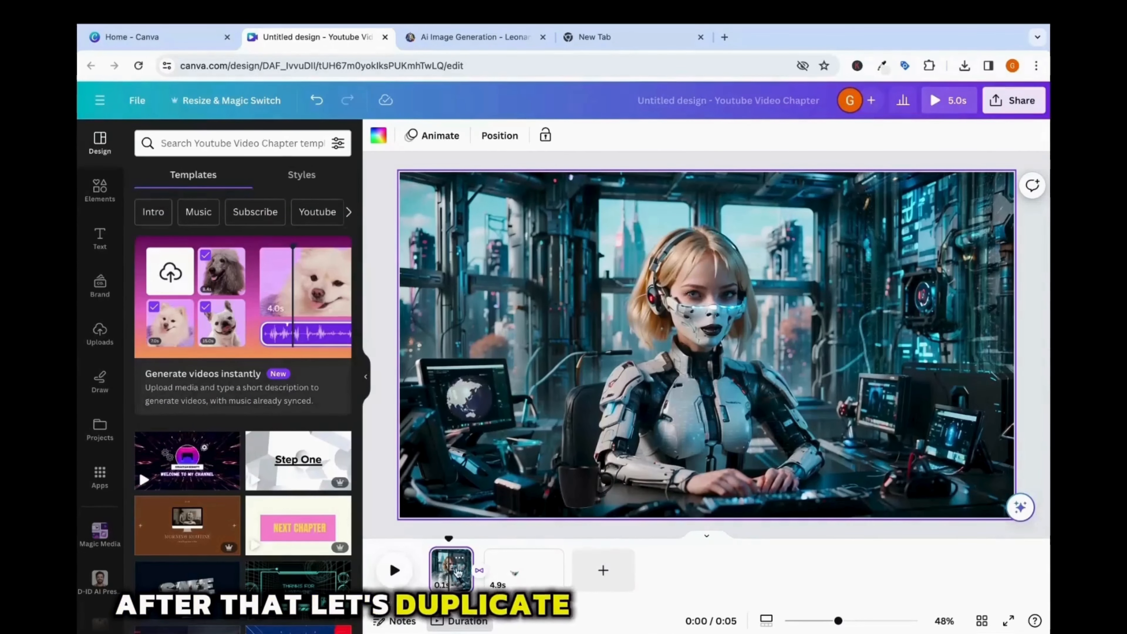
- Duplicate the first page and move the mask cutout, scaled down, from the last page onto the copy
left_click(459, 557)
left_click(523, 395)
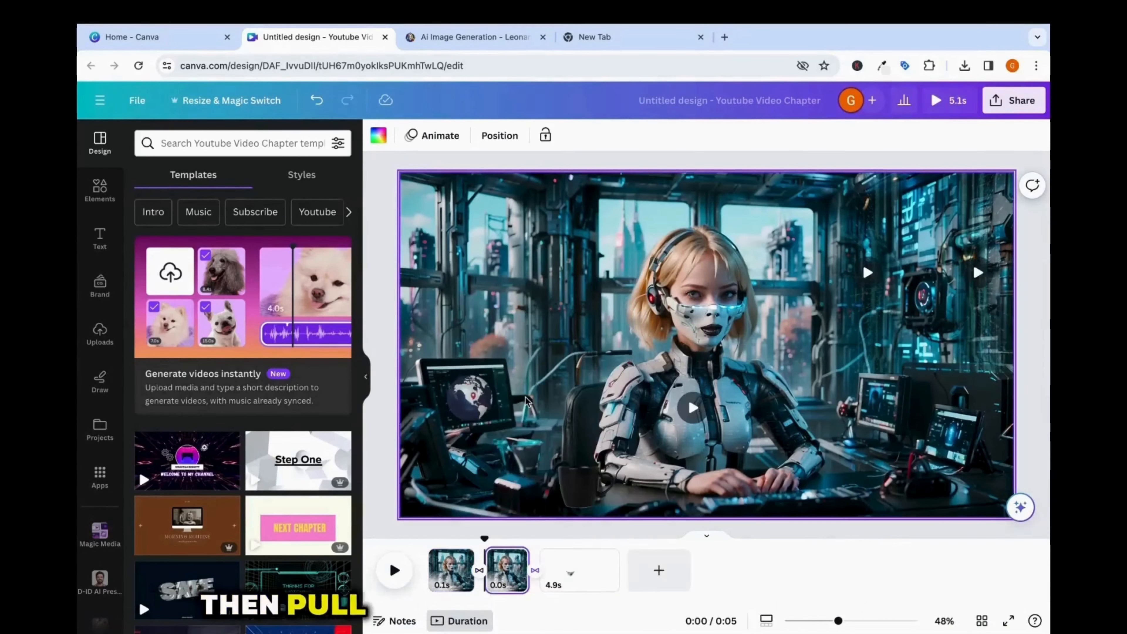
left_click(603, 579)
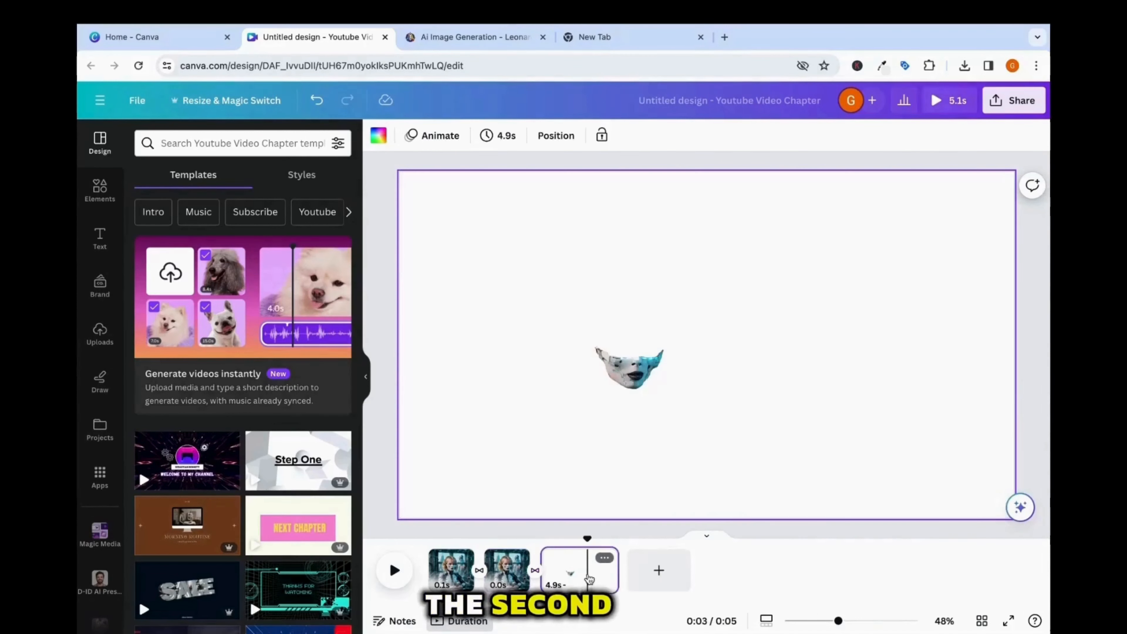
left_click(679, 360)
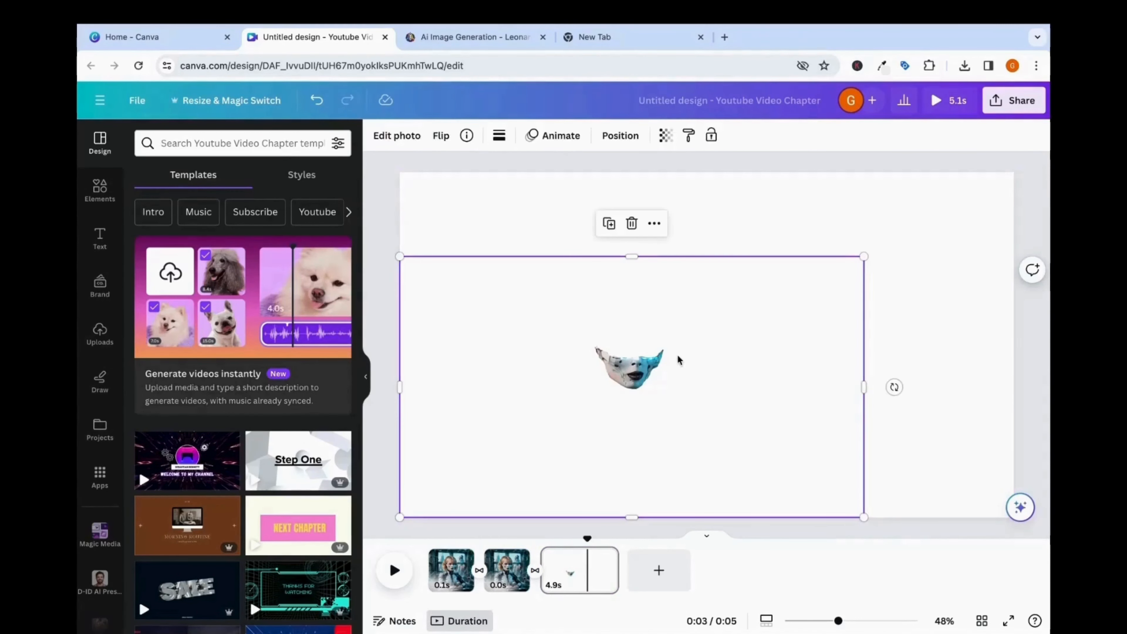
left_click_drag(679, 355, 777, 306)
left_click_drag(960, 206, 778, 312)
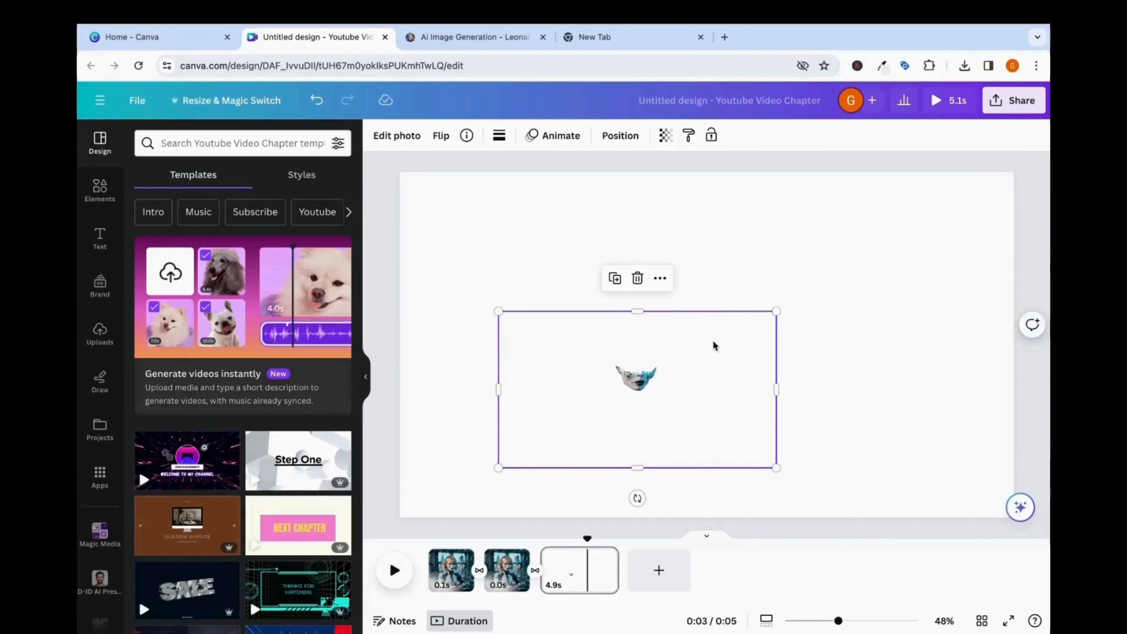
left_click_drag(714, 345, 505, 571)
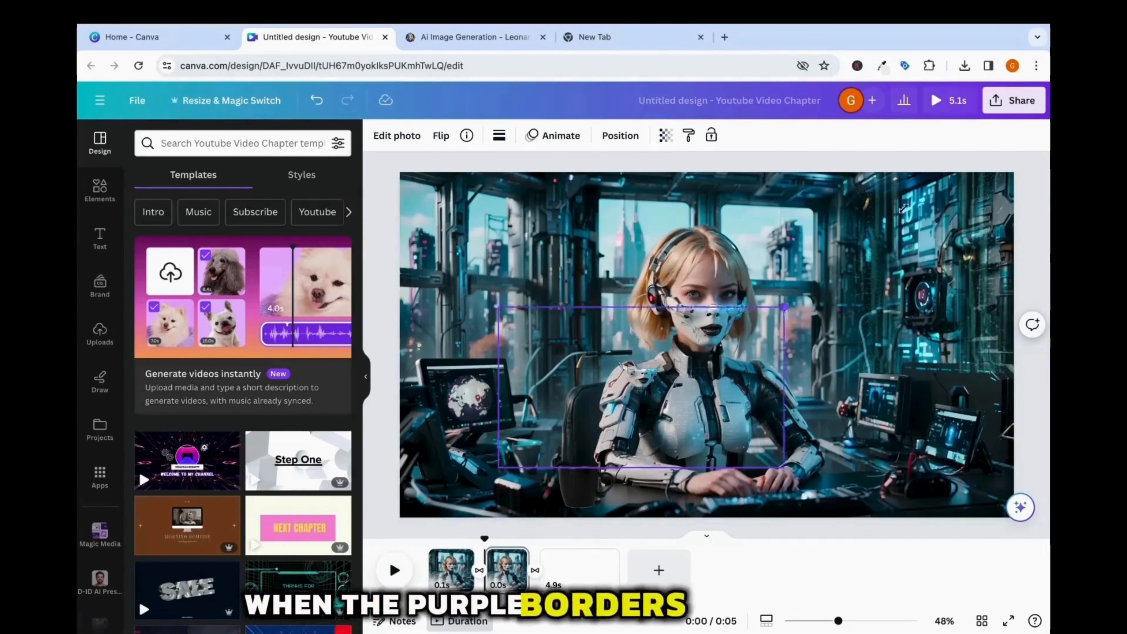
- Enlarge the mask image to cover the whole page and align it over the woman's face
left_click_drag(498, 218, 410, 215)
left_click_drag(674, 300, 663, 303)
left_click_drag(930, 470, 961, 425)
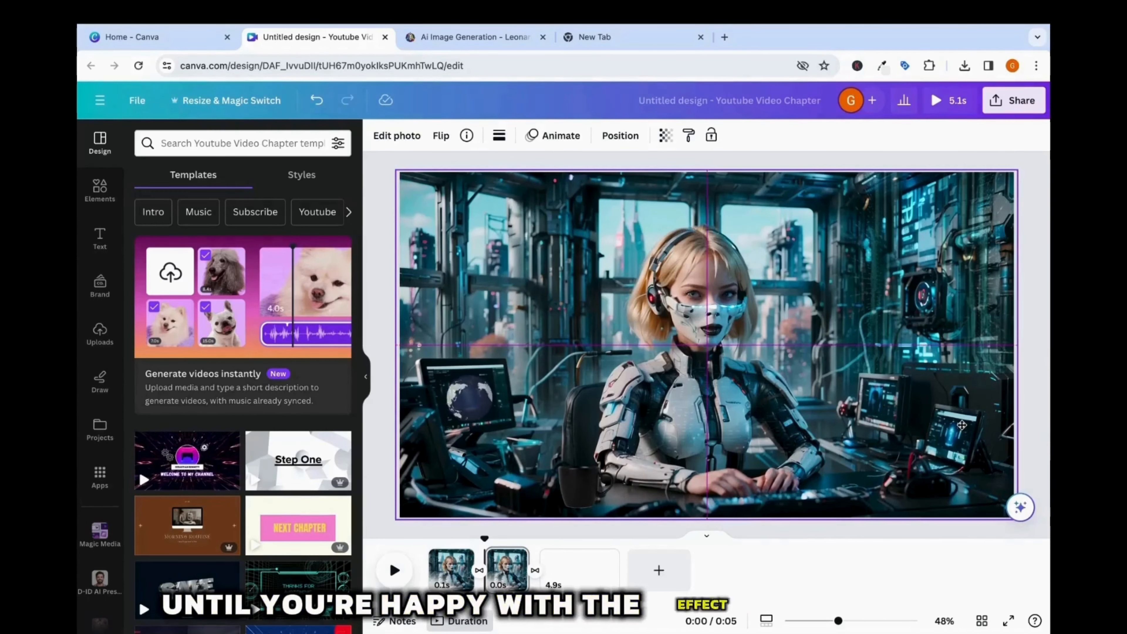
- Duplicate the first two pages together and play the video to preview the effect
left_click(443, 573)
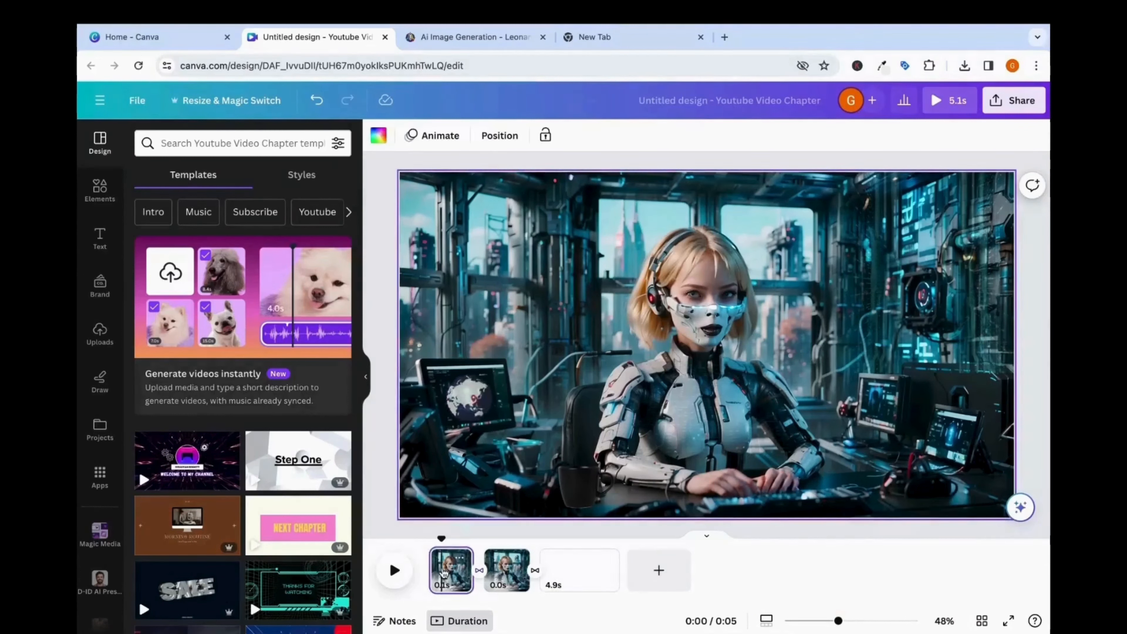
left_click(516, 562, "shift")
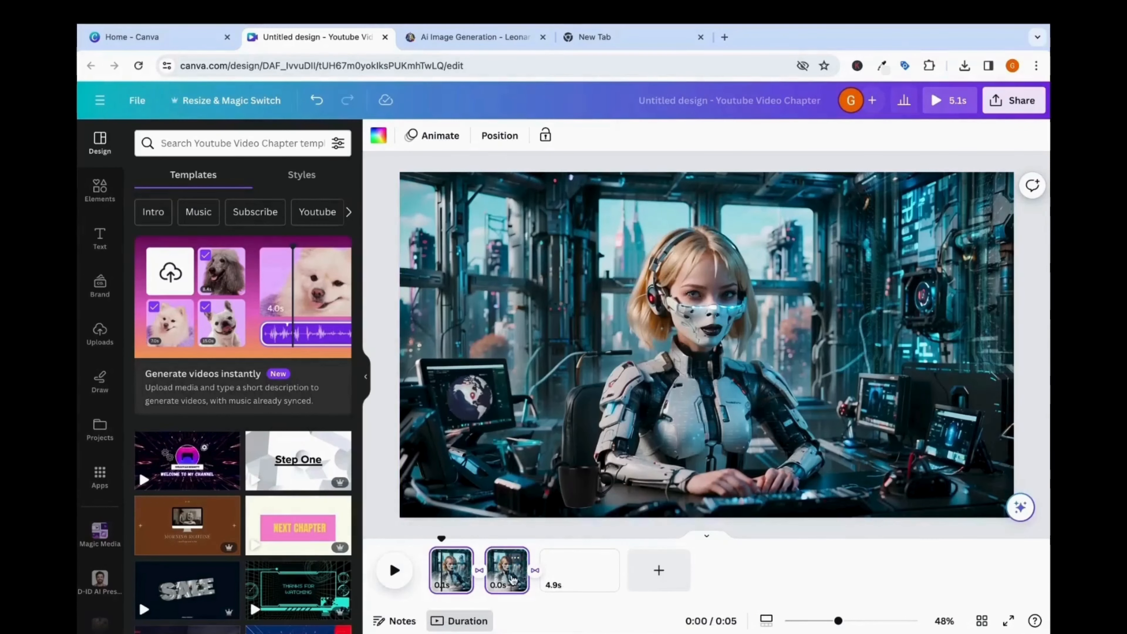
right_click(516, 564)
left_click(567, 400)
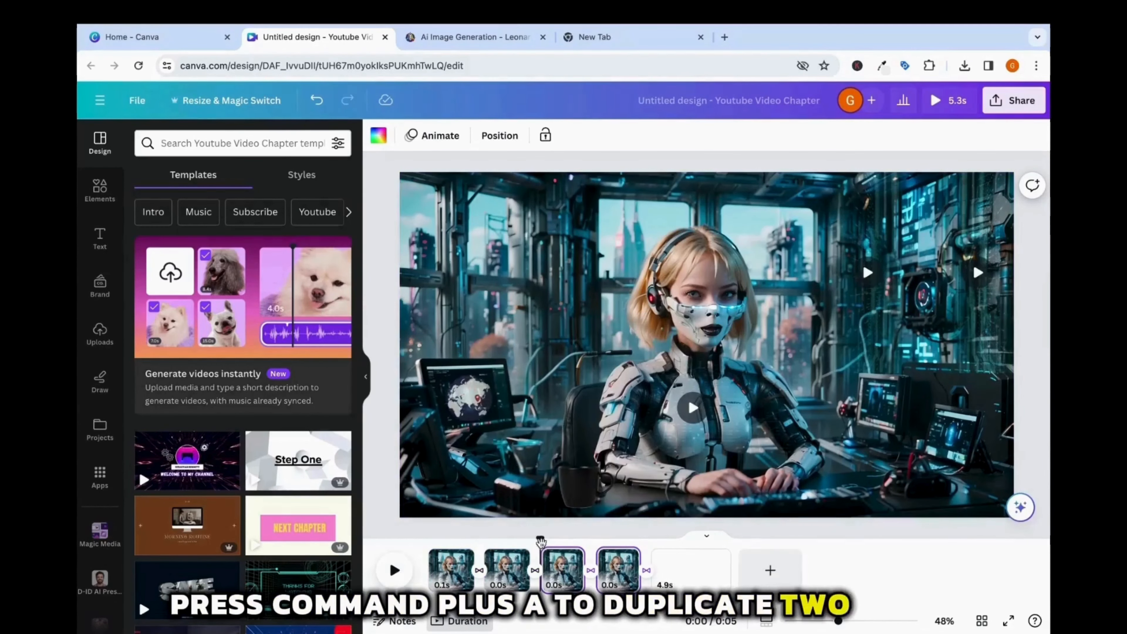
left_click(450, 571)
left_click(394, 571)
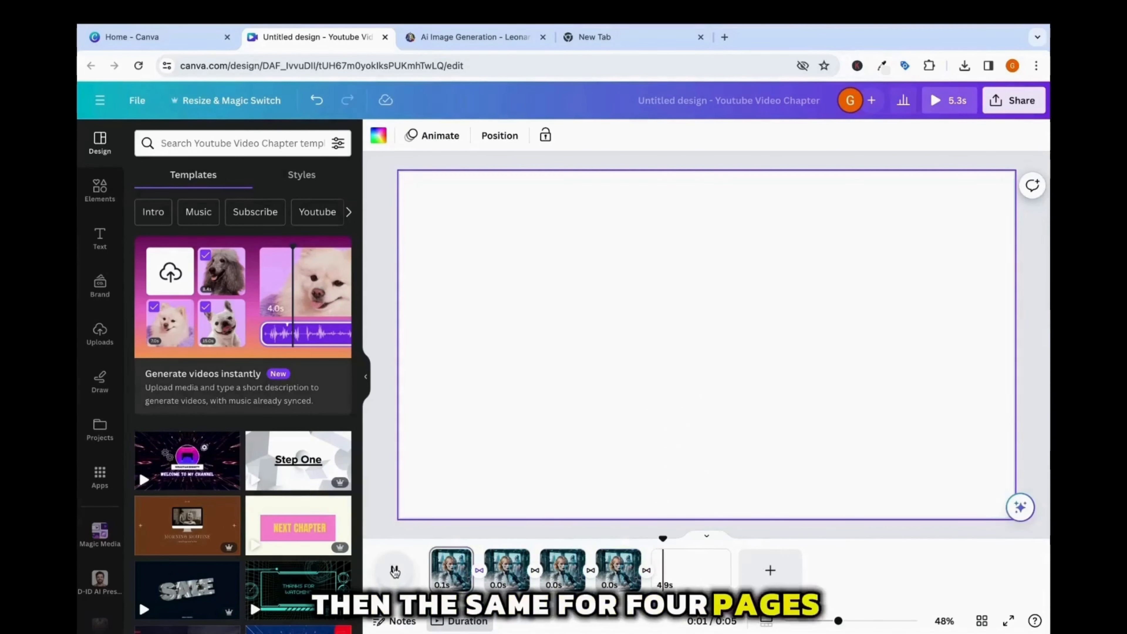
- Select the four video pages and duplicate them together
left_click(462, 574)
left_click(510, 573, "shift")
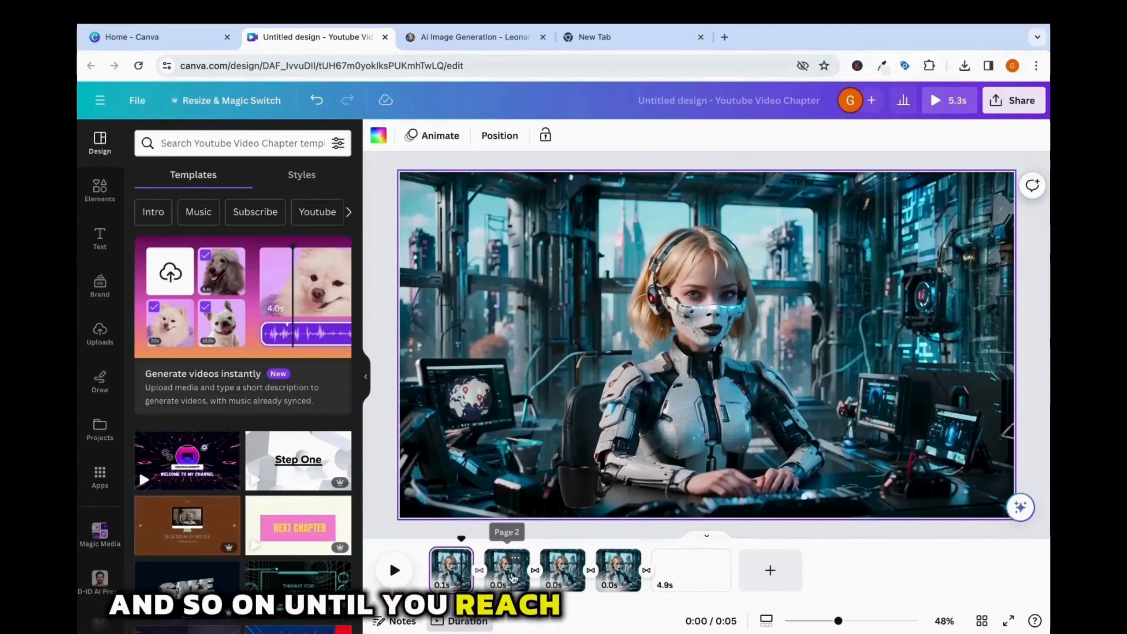
left_click(562, 573, "shift")
left_click(612, 573, "shift")
right_click(612, 575)
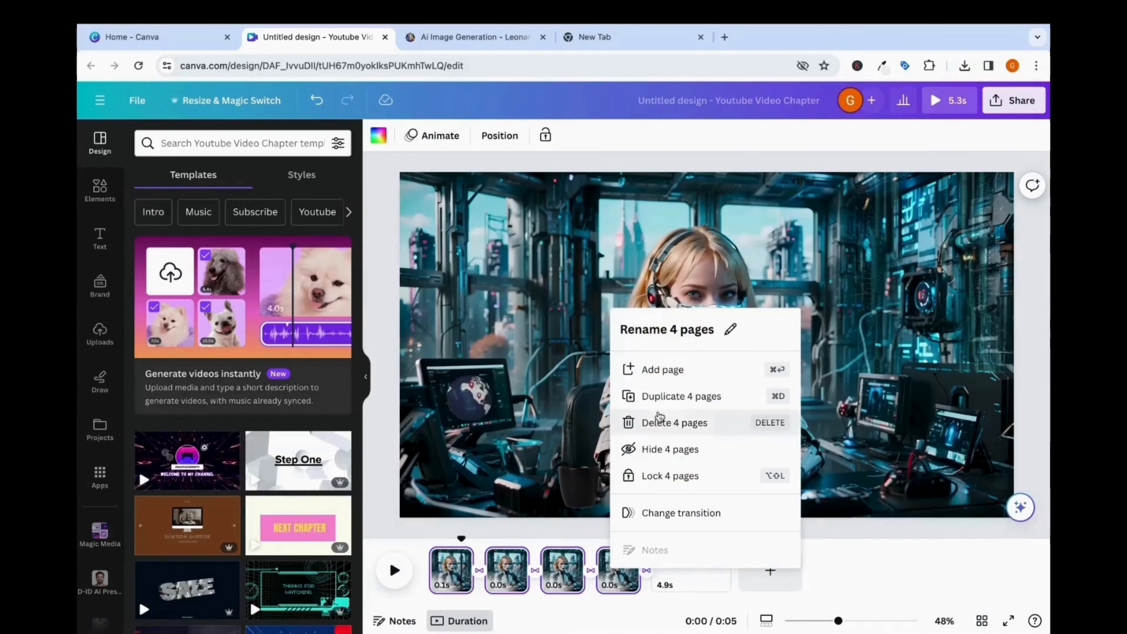
left_click(667, 392)
- Select all nine pages in the timeline and duplicate them
left_click(442, 577)
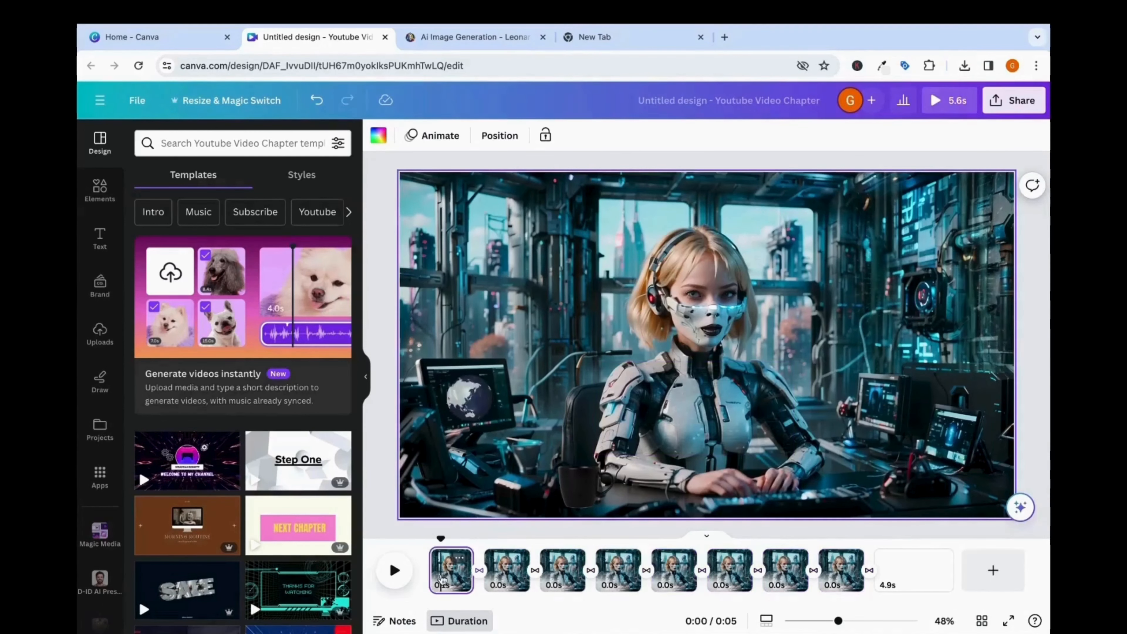
right_click(842, 583)
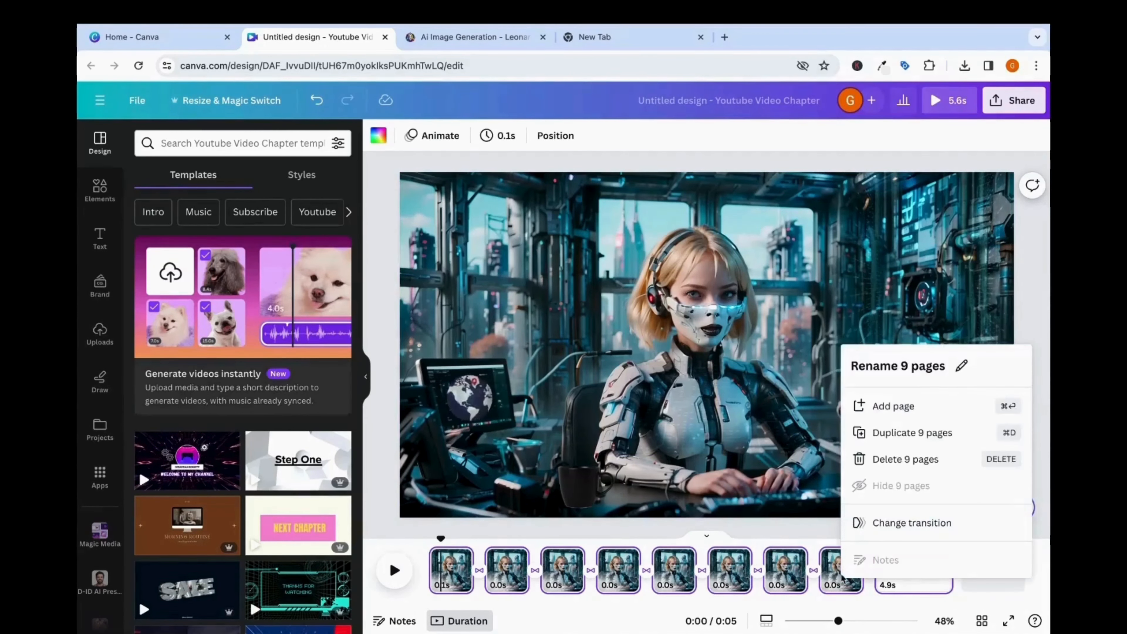
left_click(877, 432)
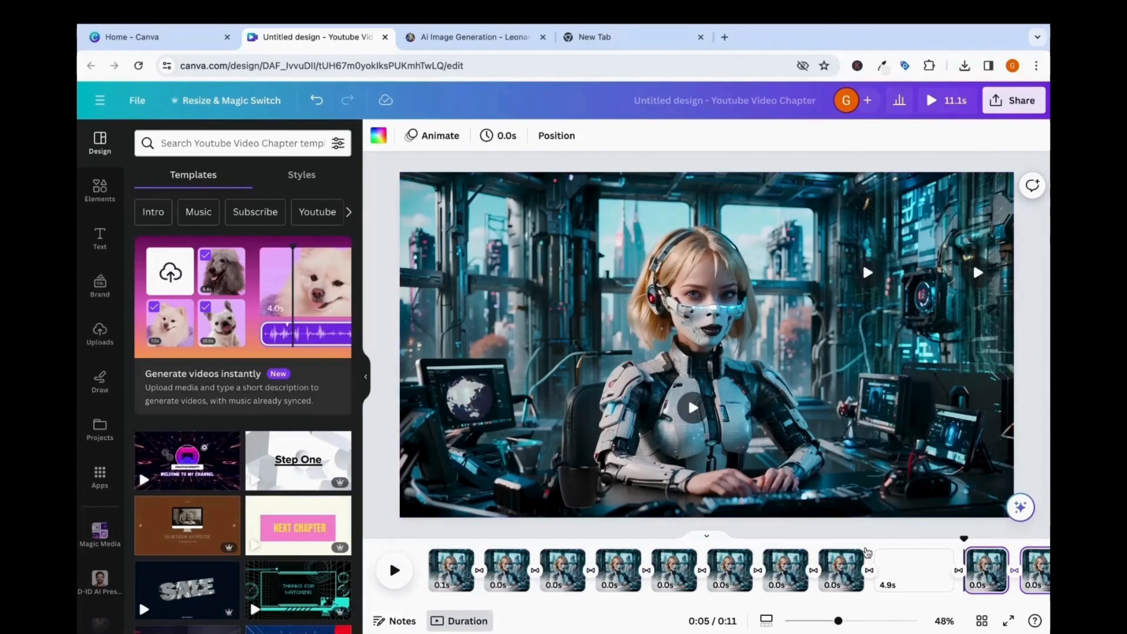
- Delete the empty 4.9-second page between the two sets of pages and play the video from the start
left_click(907, 580)
key("Delete")
left_click(435, 569)
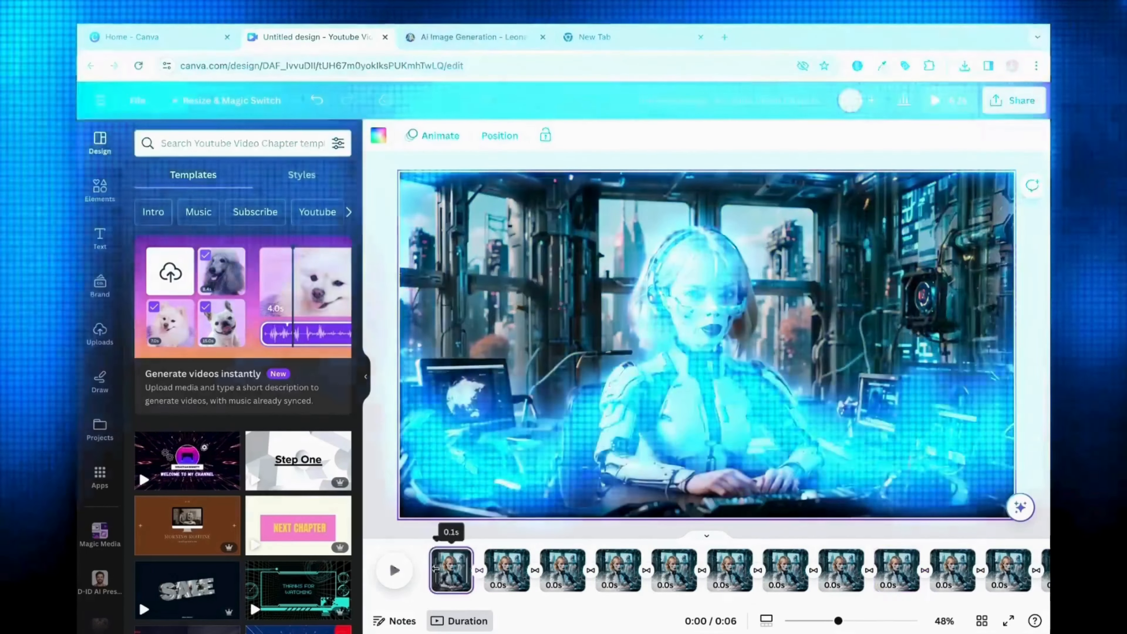
left_click(396, 570)
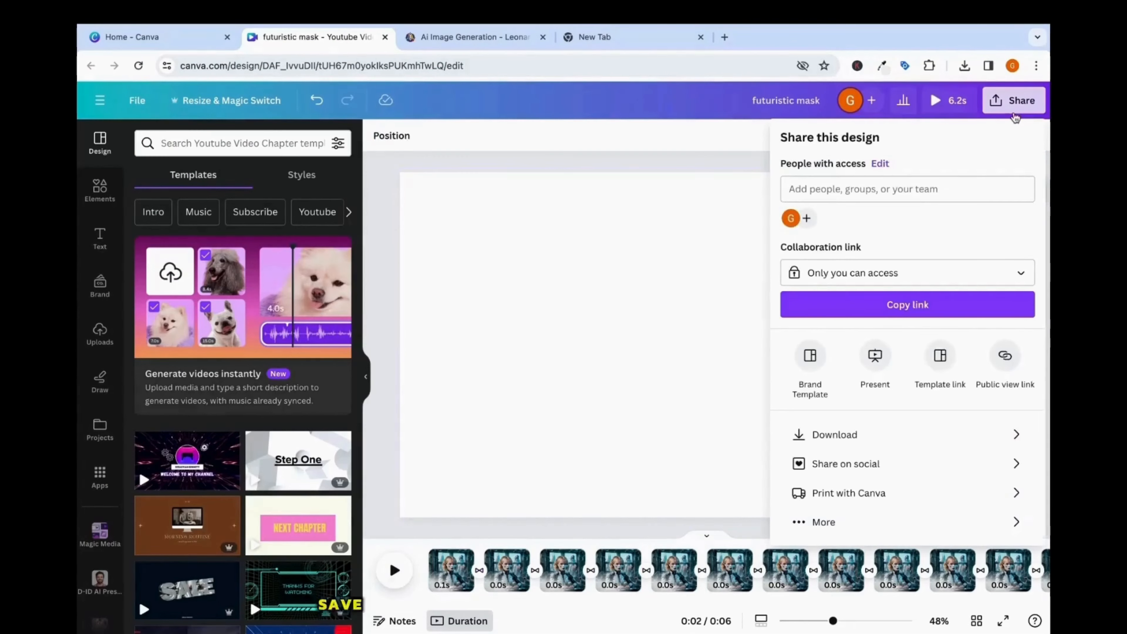
- Download all 17 pages of the design as a 1080p MP4 video
left_click(885, 433)
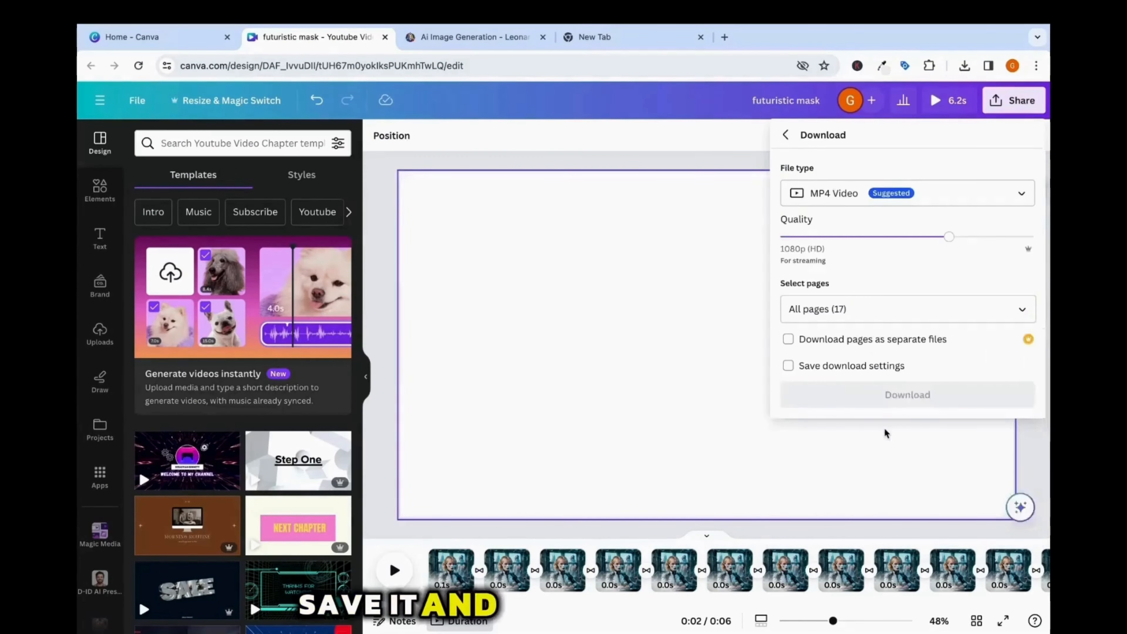
left_click(890, 395)
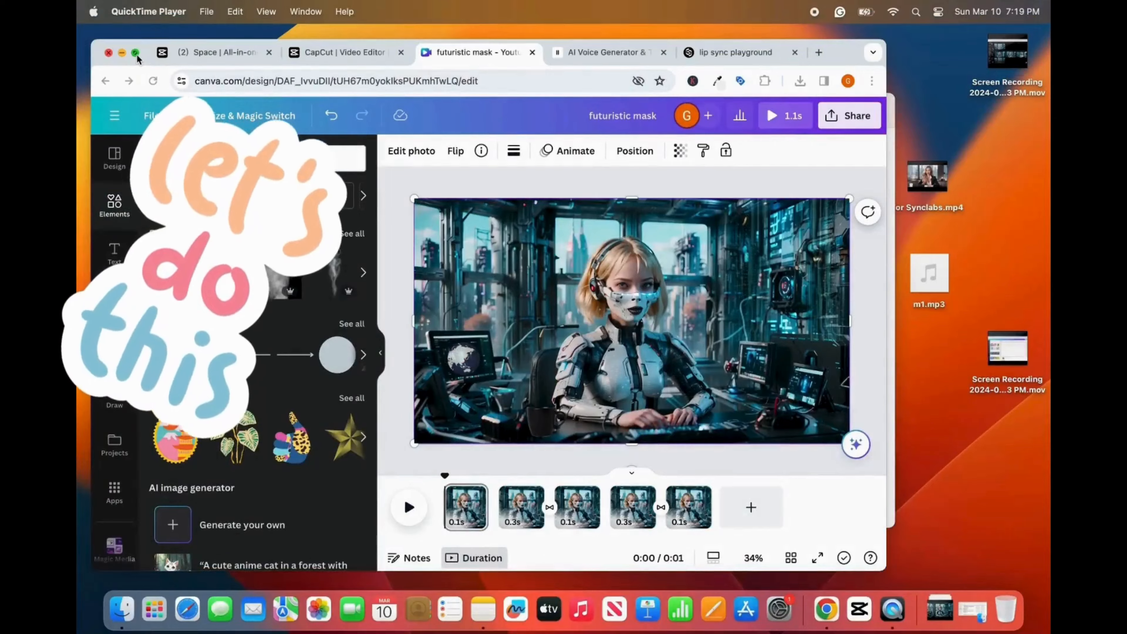
- Make the browser full screen and erase the black lips from the mask in the first page's photo with Magic Eraser
left_click(136, 53)
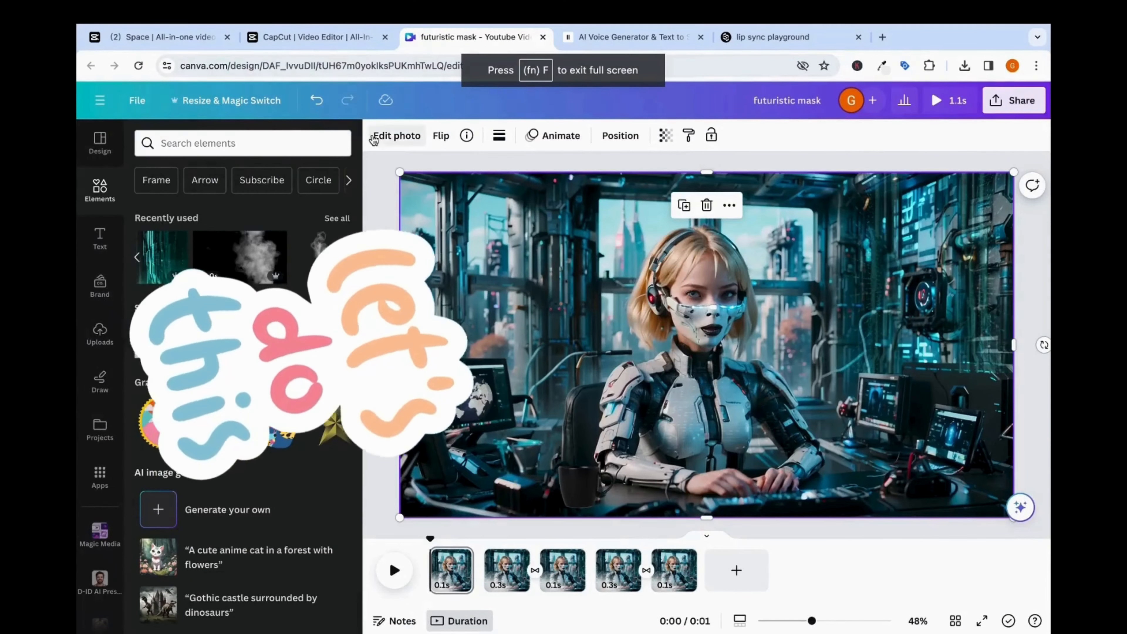
left_click(393, 136)
left_click(249, 242)
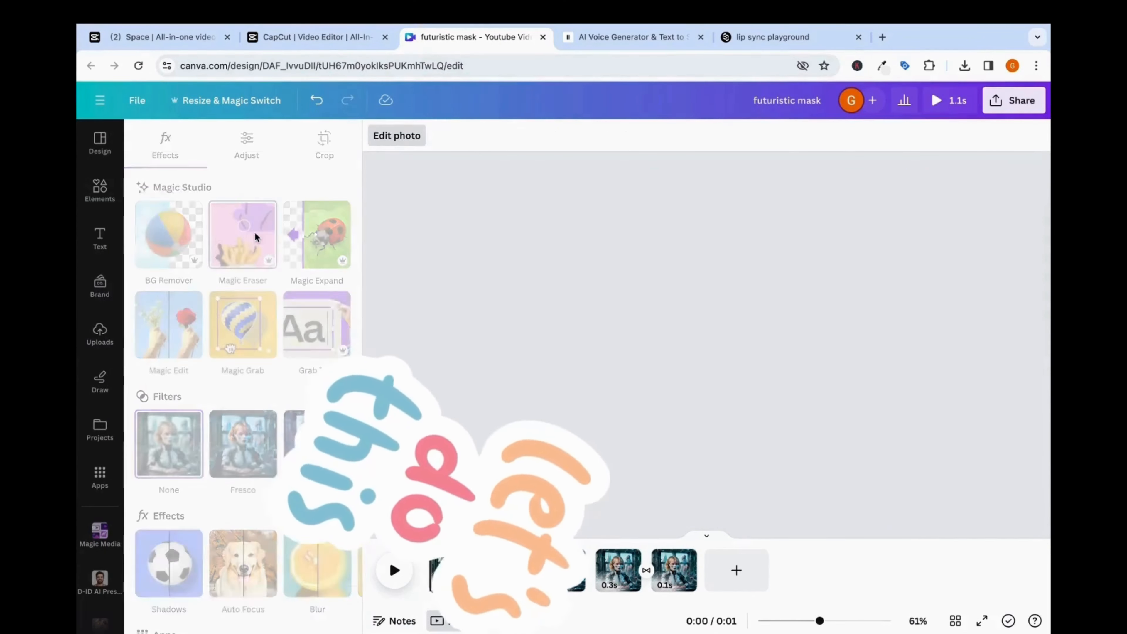
left_click(706, 329)
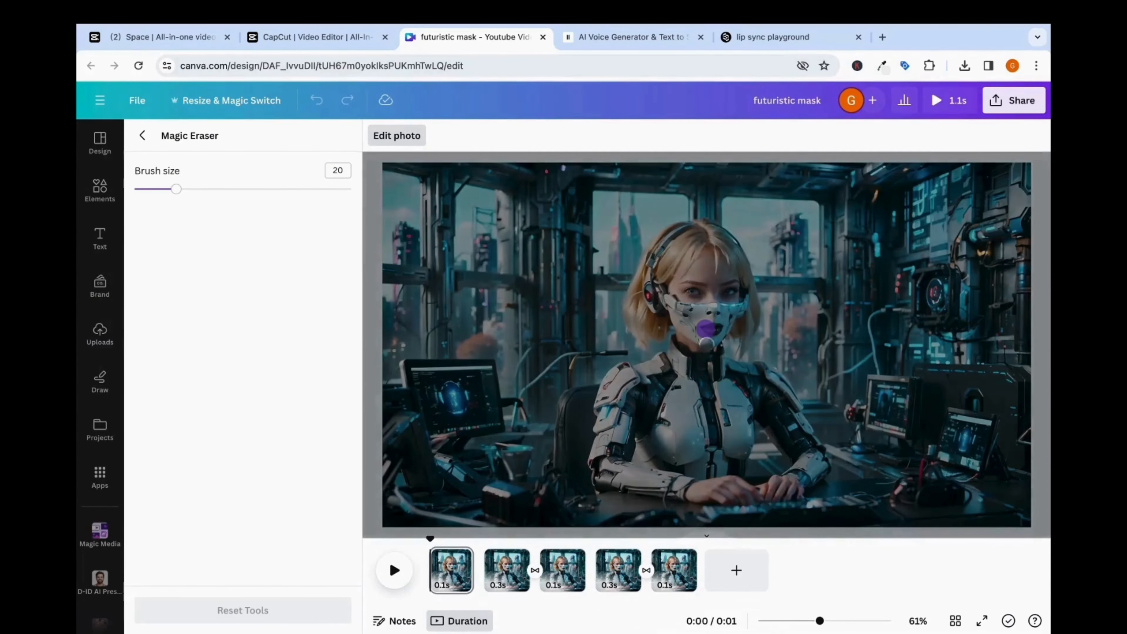
left_click(711, 330)
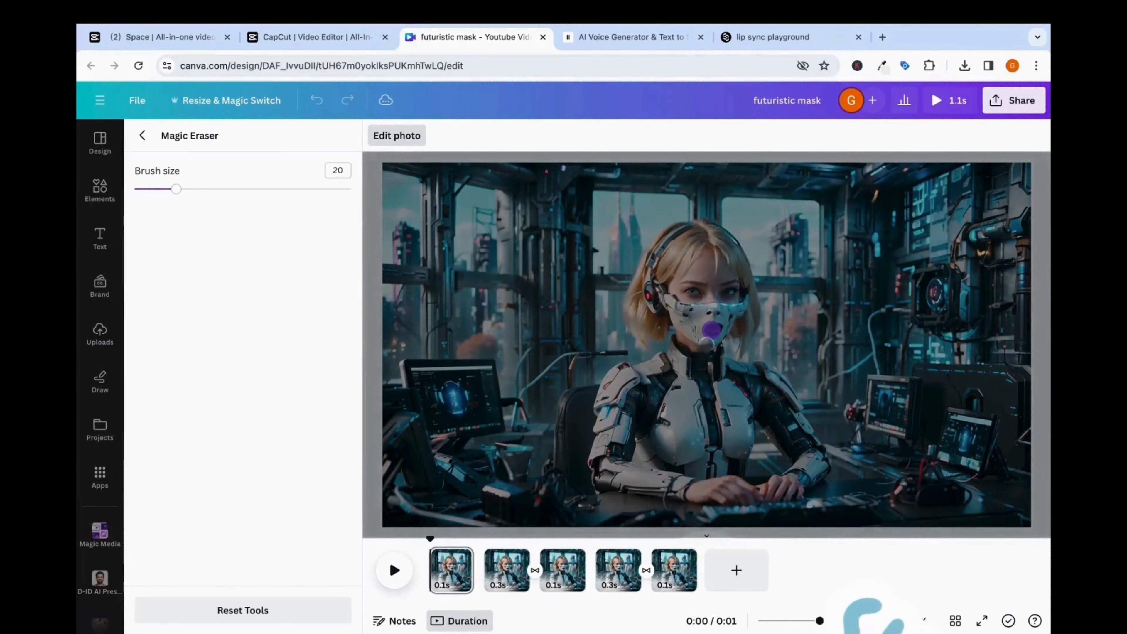
left_click(712, 329)
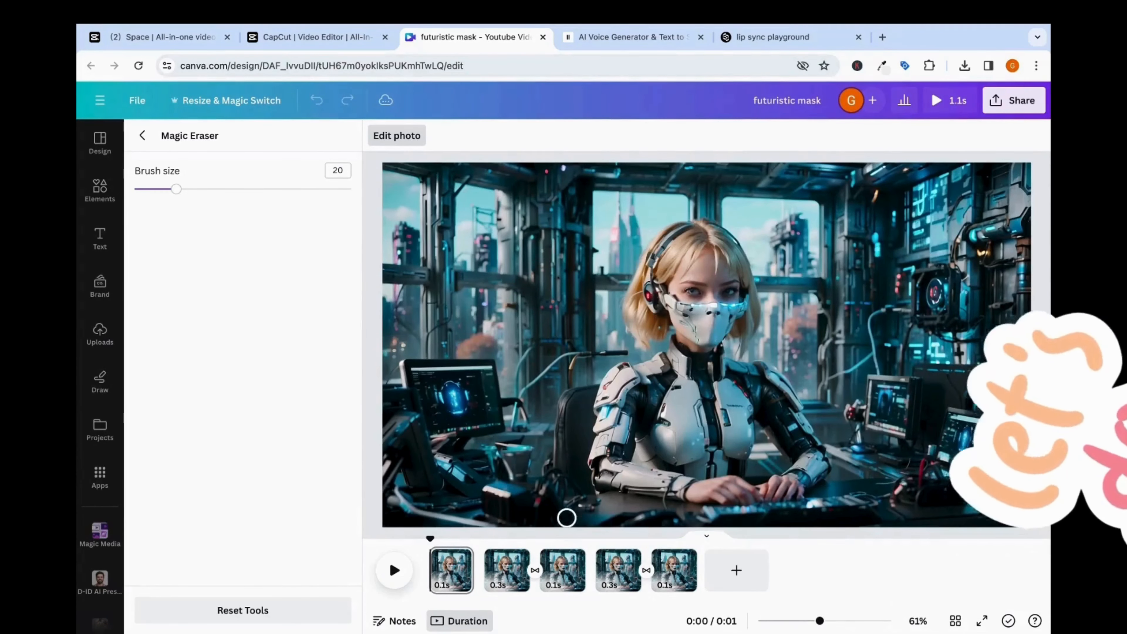
- Erase the lips and their leftover traces from the mask cutout on the second page with Magic Eraser and preview the result
left_click(511, 570)
left_click(576, 347)
left_click(397, 135)
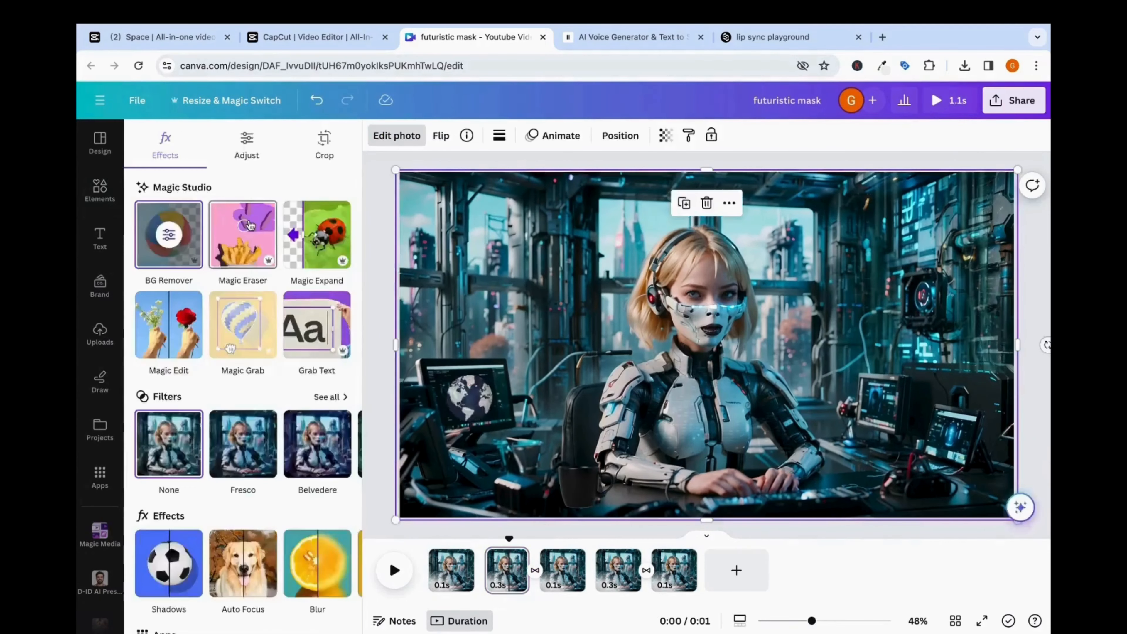
left_click(252, 225)
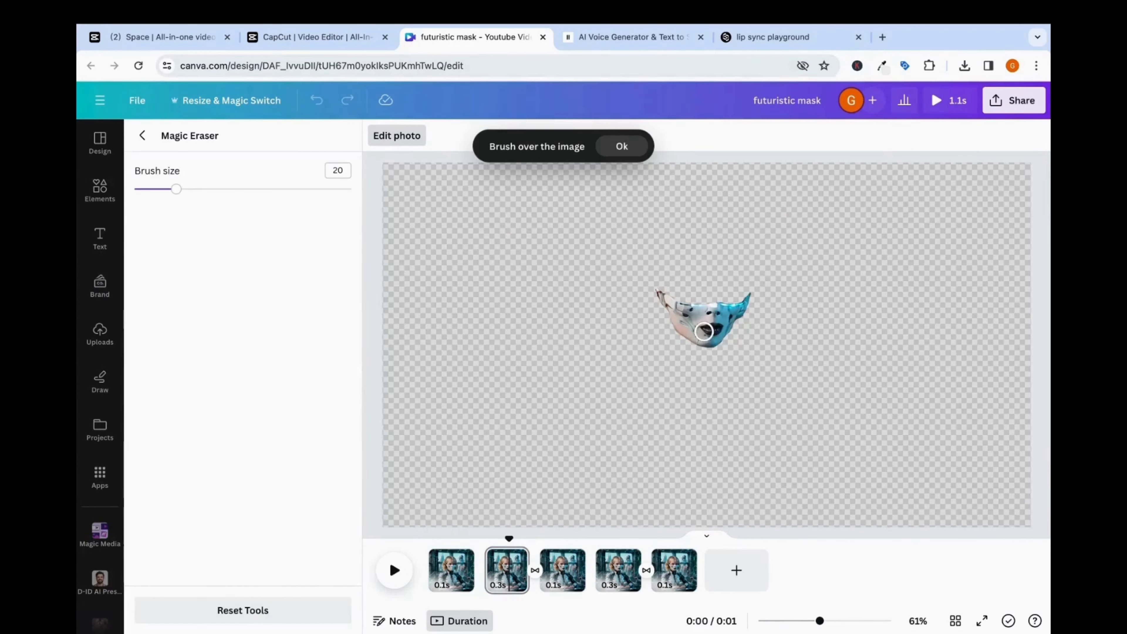
left_click(704, 331)
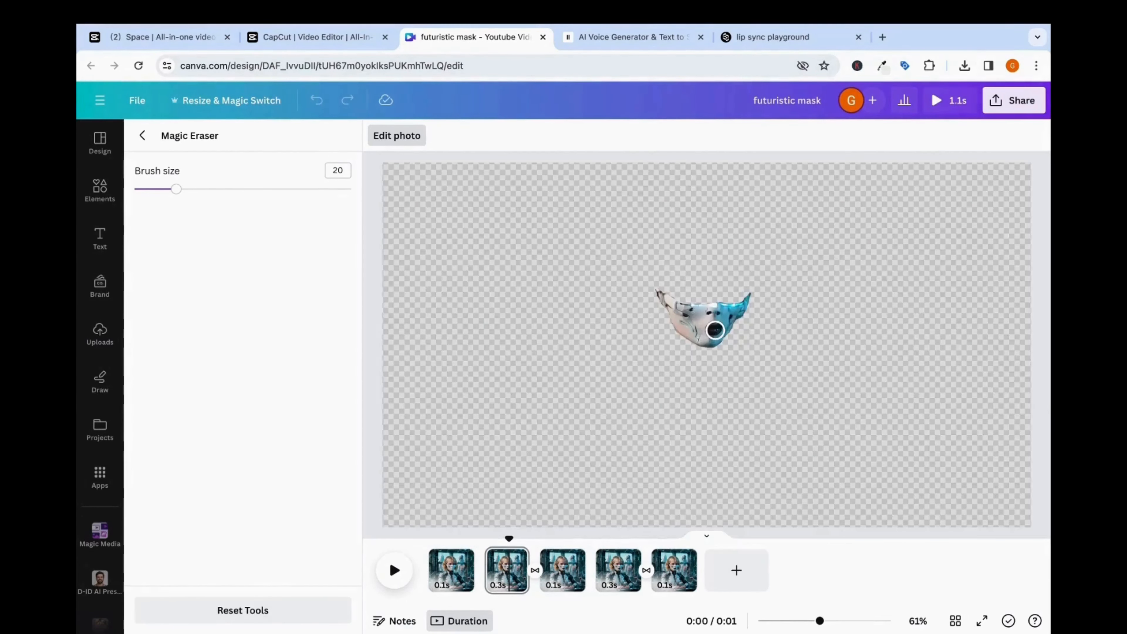
left_click(715, 330)
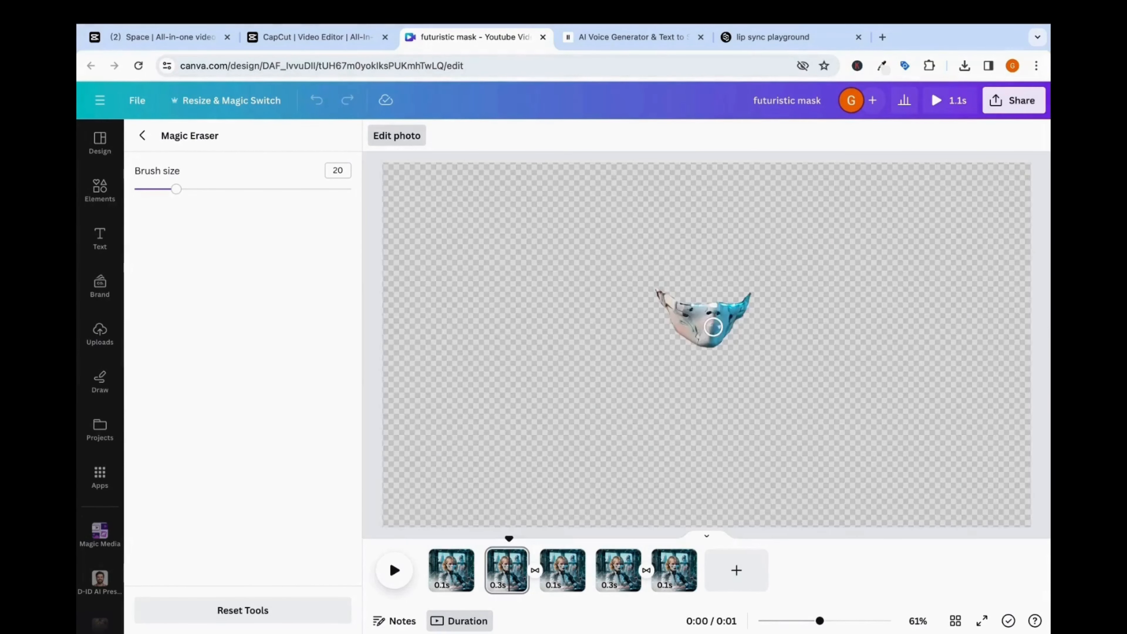
left_click(712, 326)
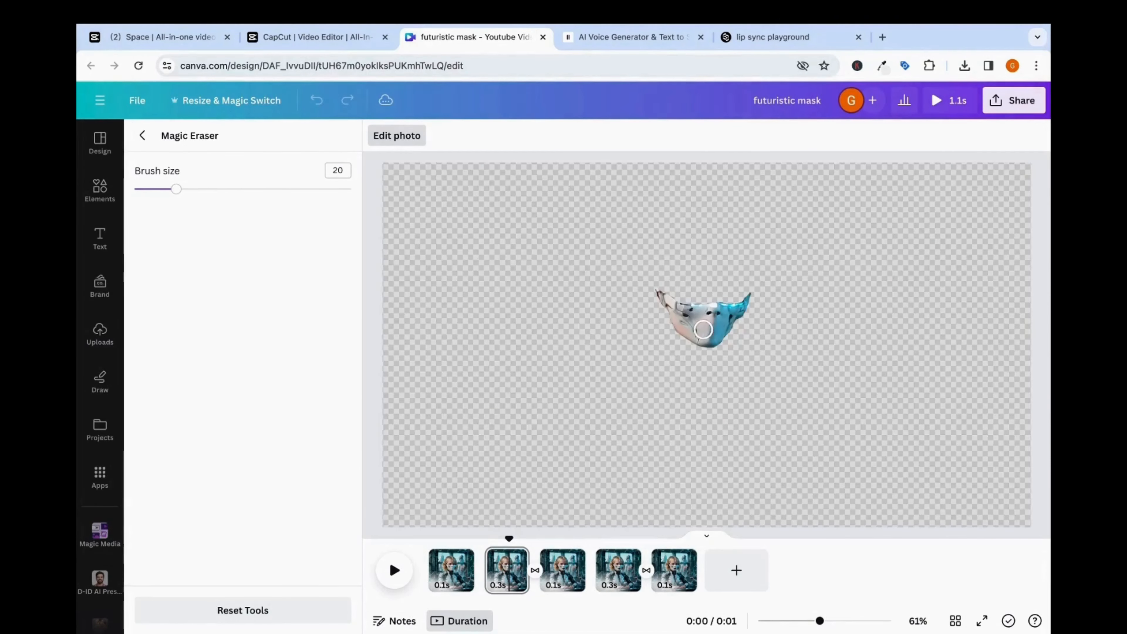
left_click(703, 329)
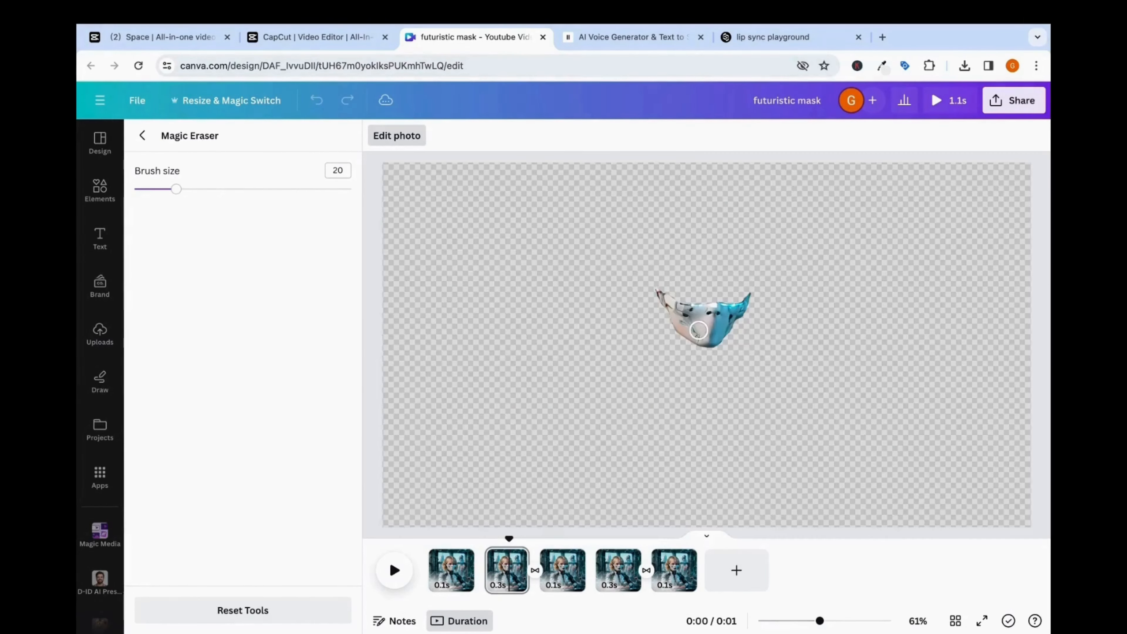
left_click(698, 330)
left_click(141, 139)
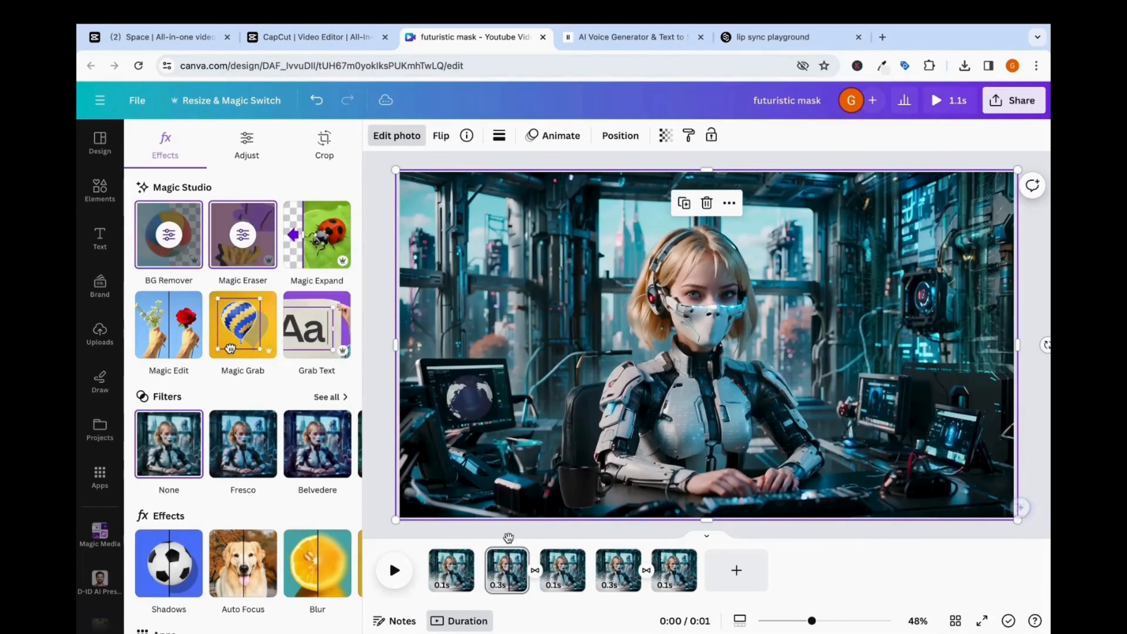
key("space")
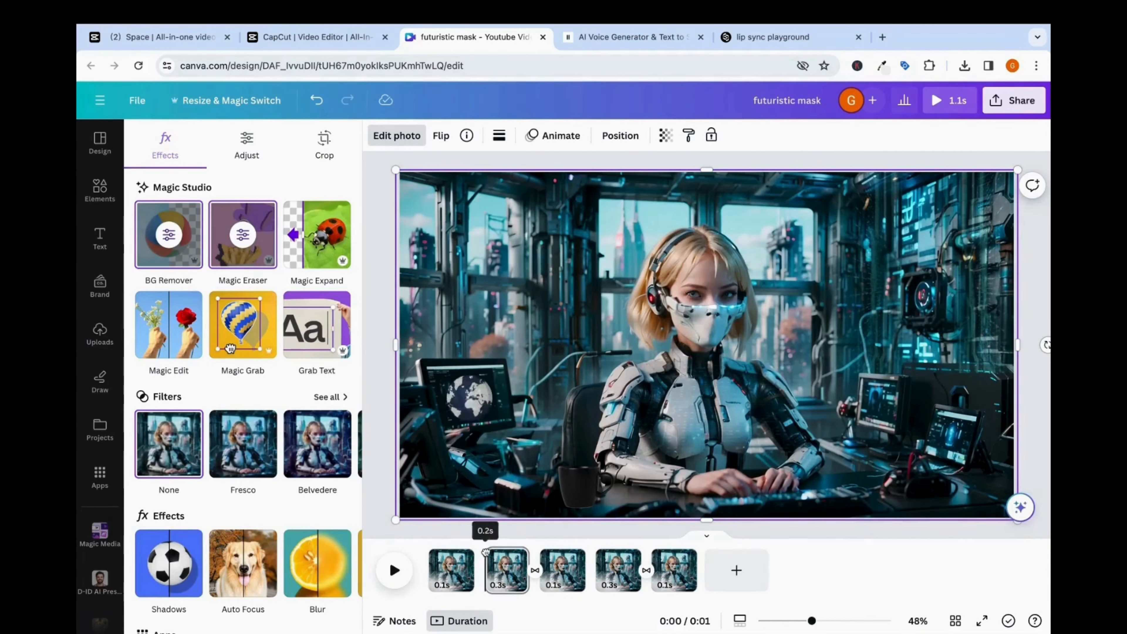